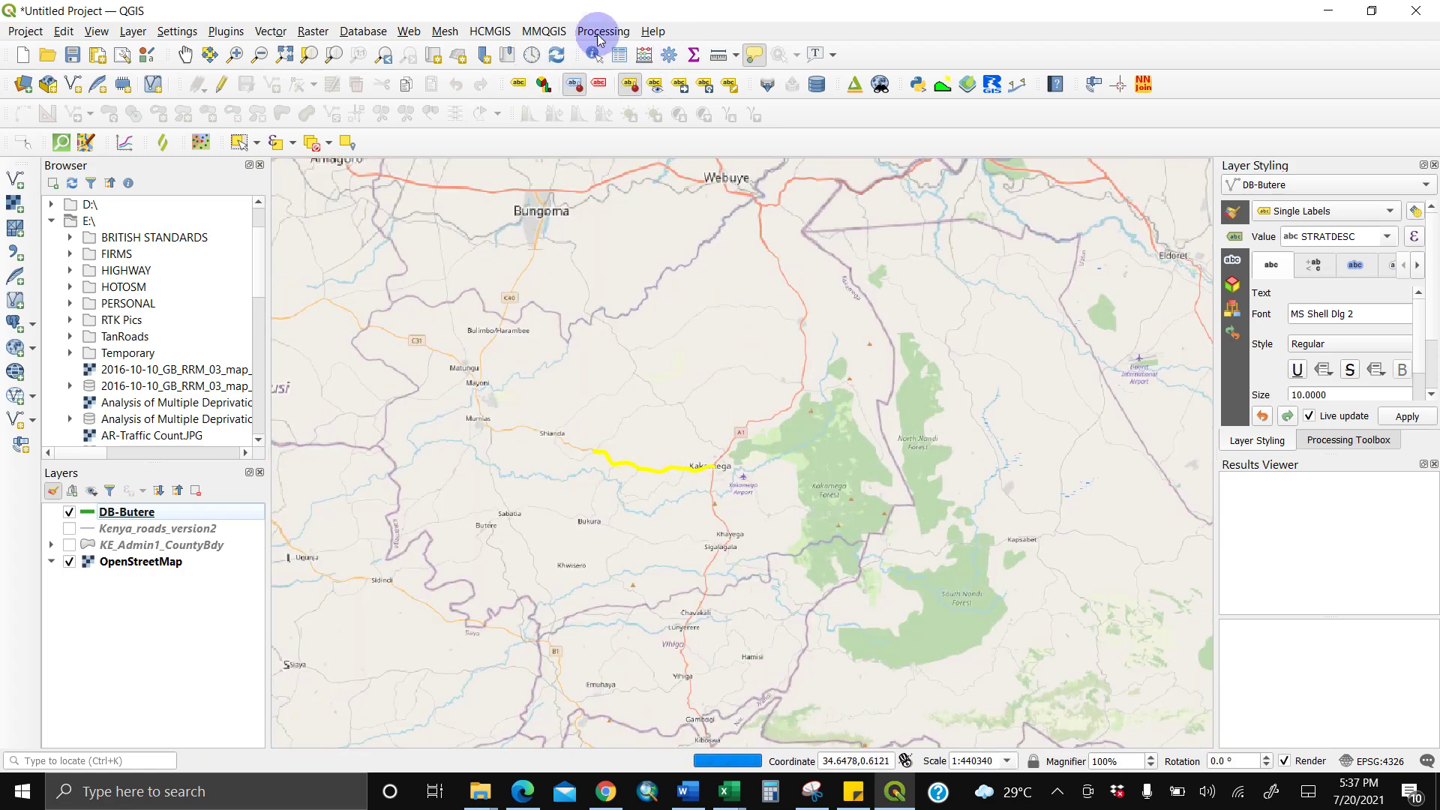
# - Clear the DB-Butere road selection and turn on the KE_Admin1_CountyBdy county boundaries
pyautogui.click(312, 142)
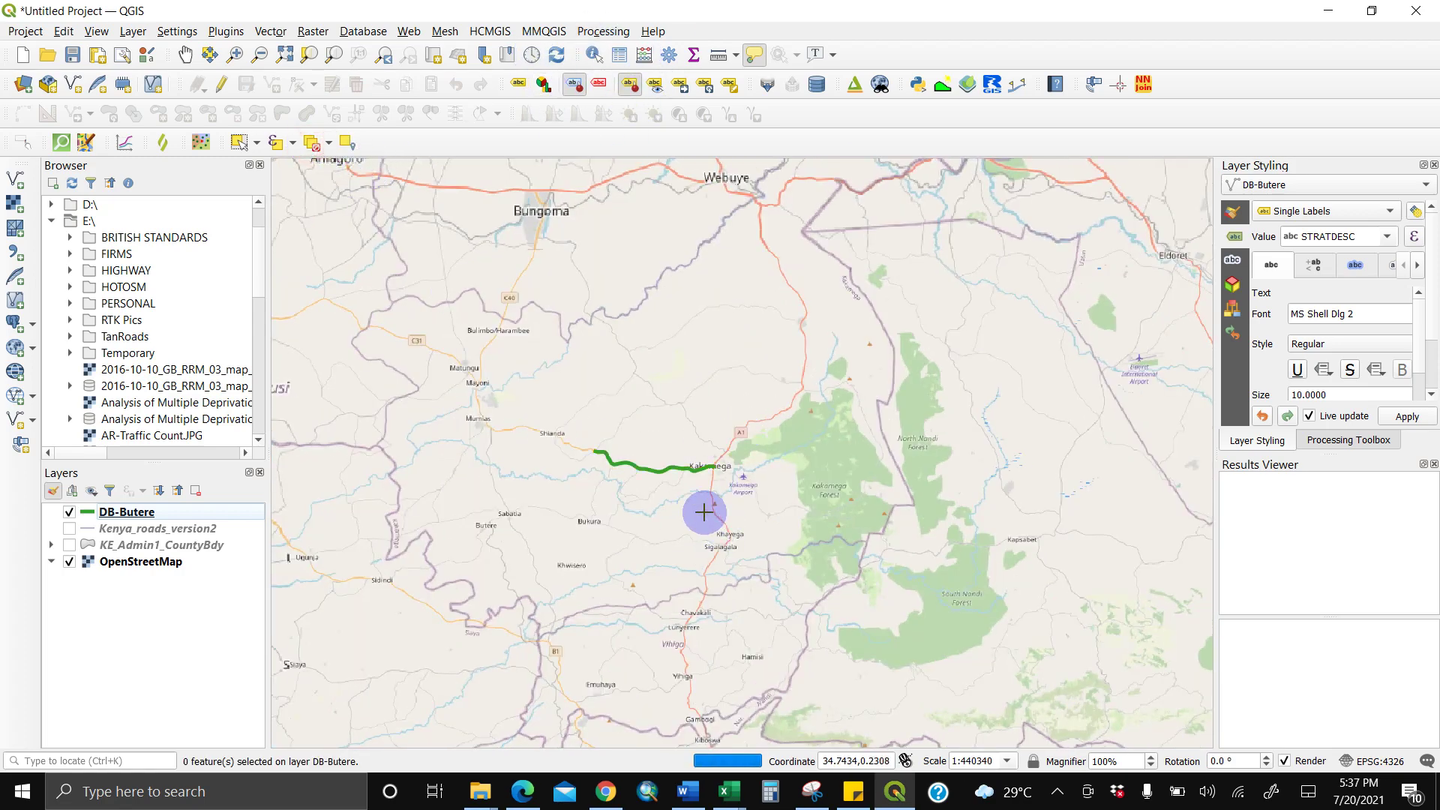
pyautogui.scroll(1, 704, 511)
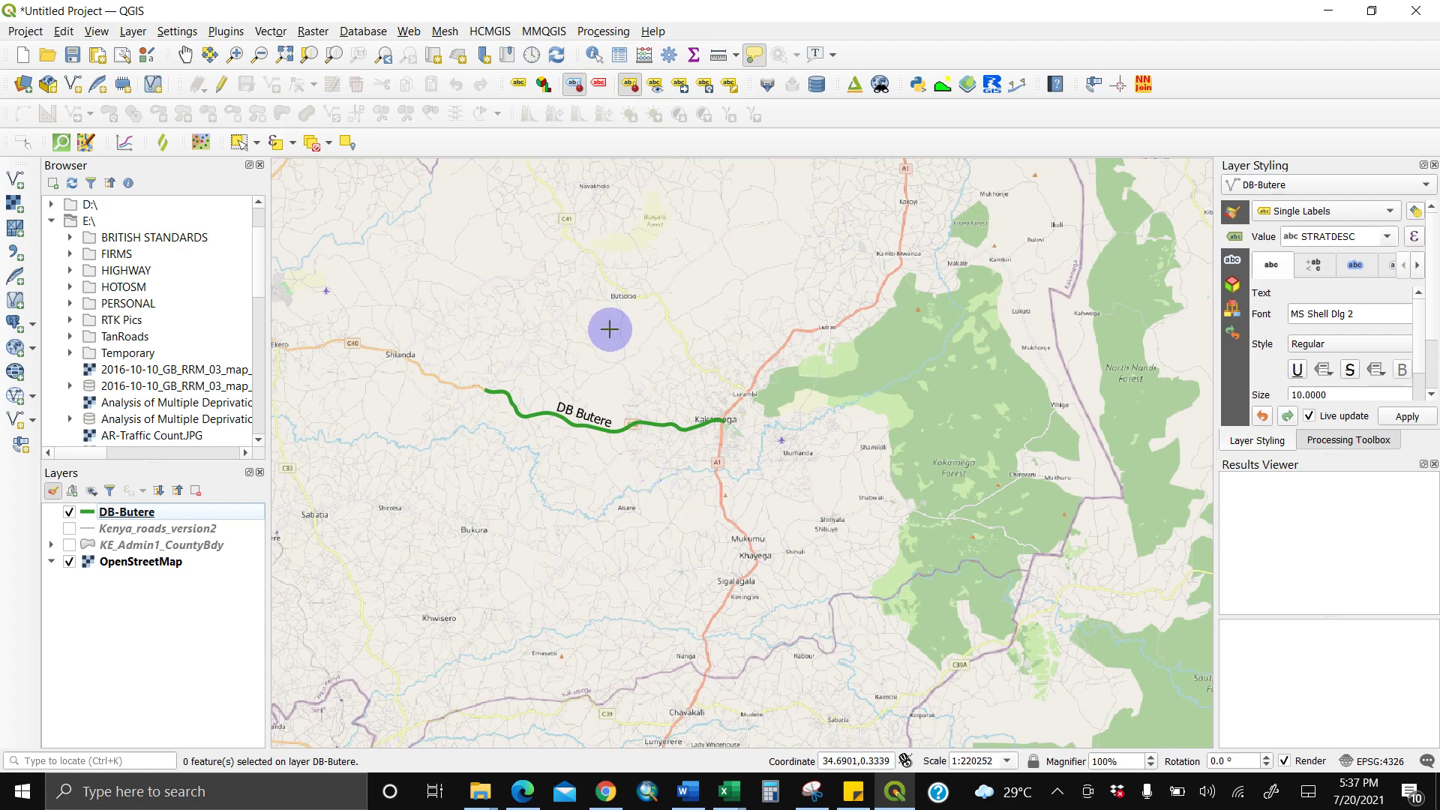
pyautogui.scroll(-1, 612, 249)
pyautogui.scroll(1, 627, 340)
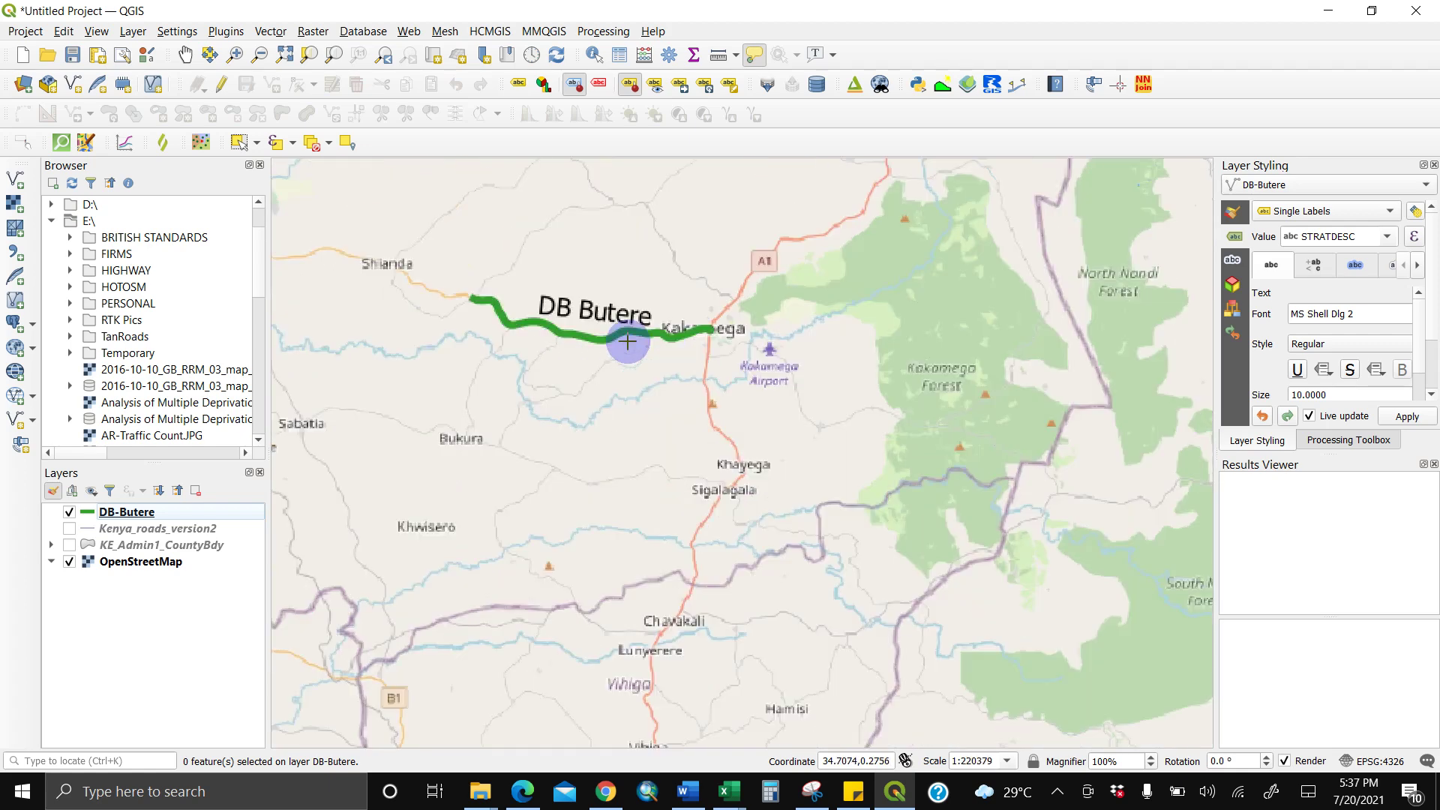
pyautogui.scroll(1, 630, 331)
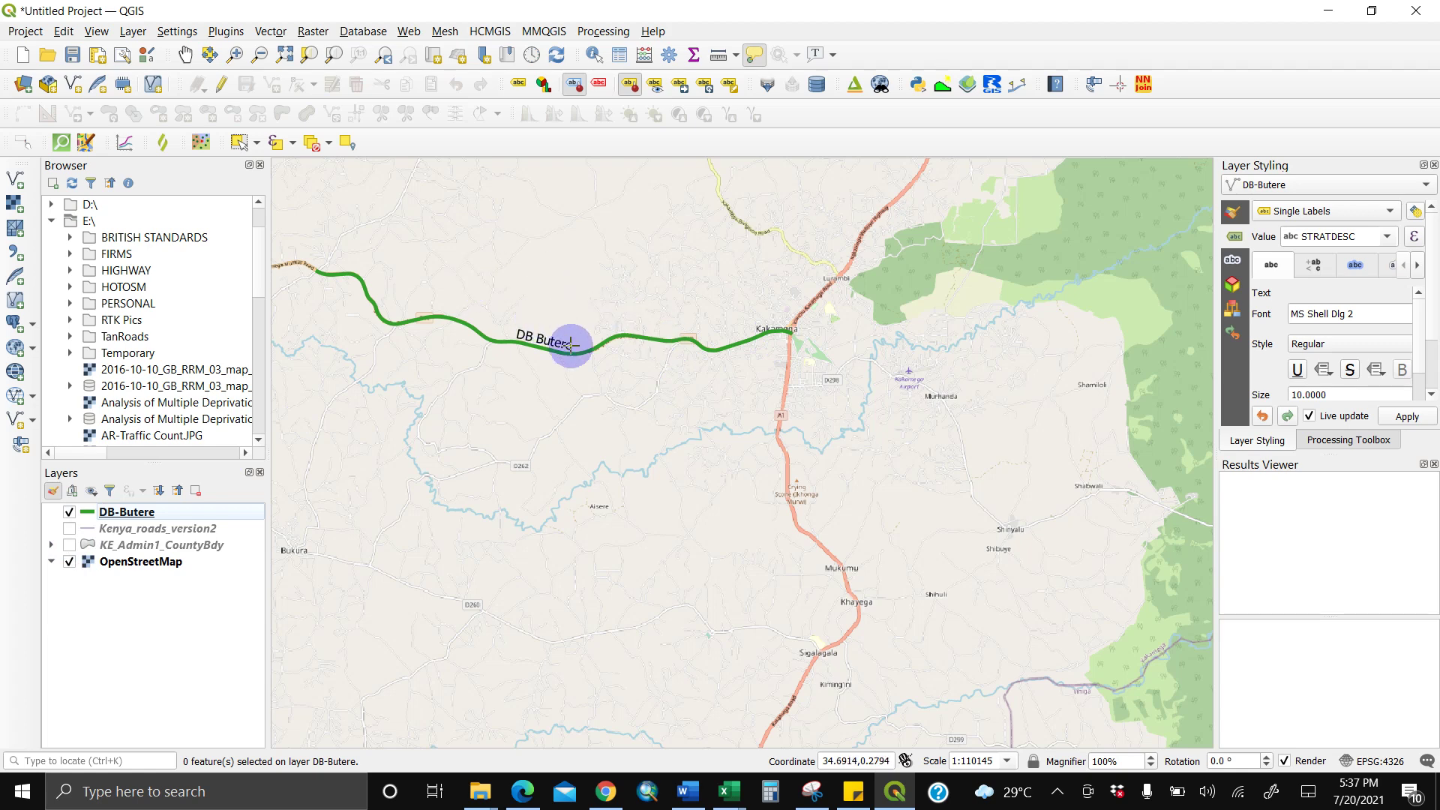
pyautogui.click(67, 552)
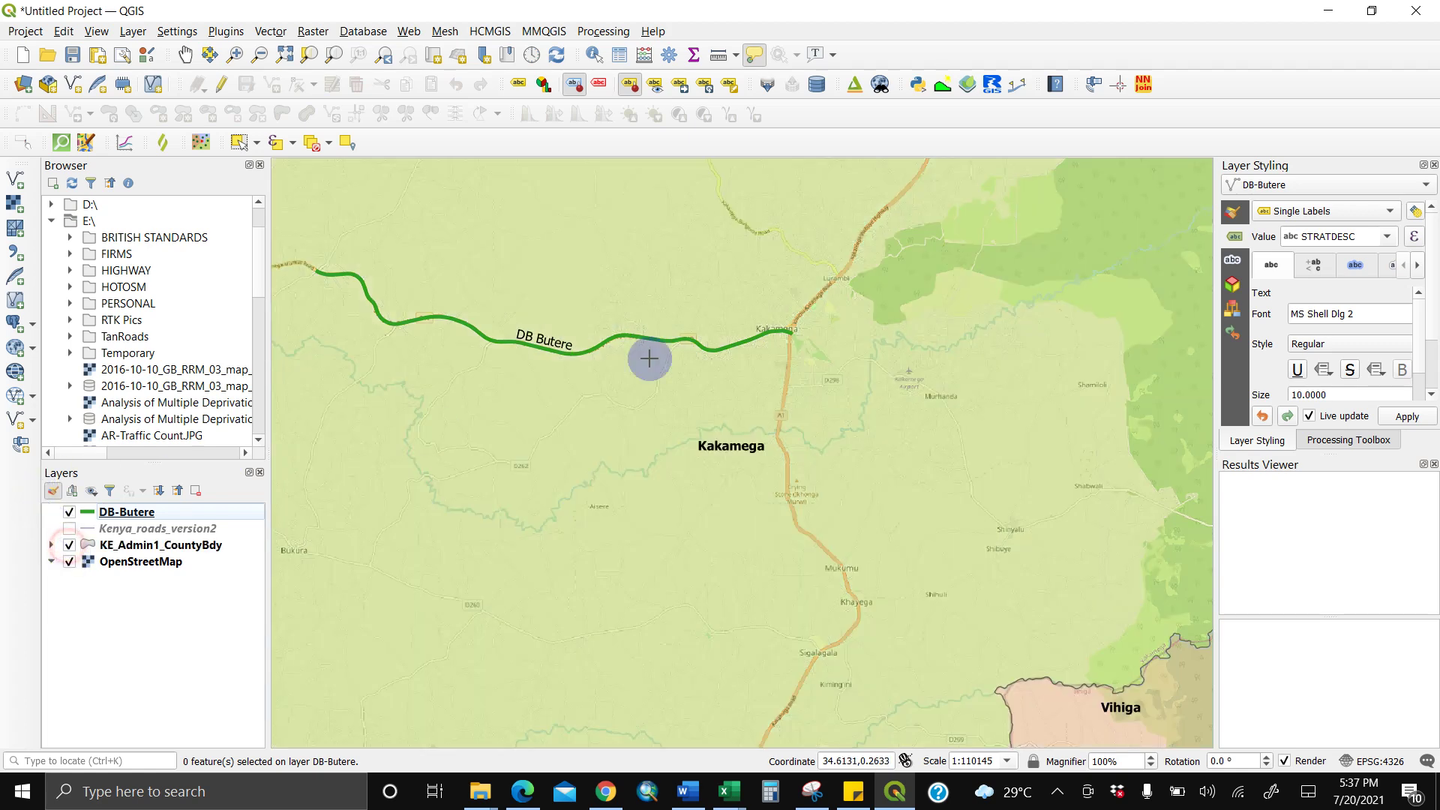
pyautogui.scroll(-2, 578, 290)
pyautogui.scroll(1, 612, 323)
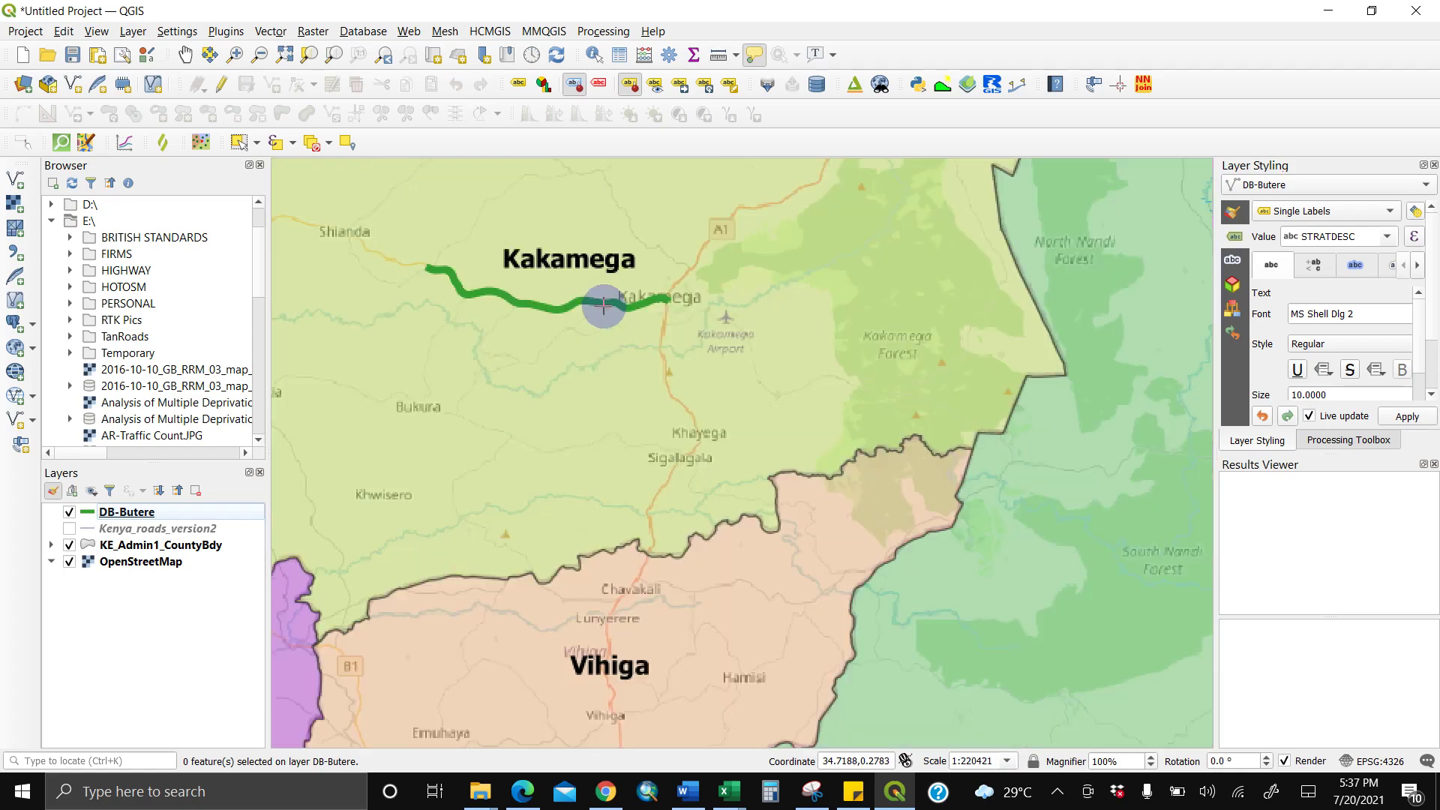
pyautogui.scroll(1, 600, 295)
pyautogui.scroll(1, 601, 293)
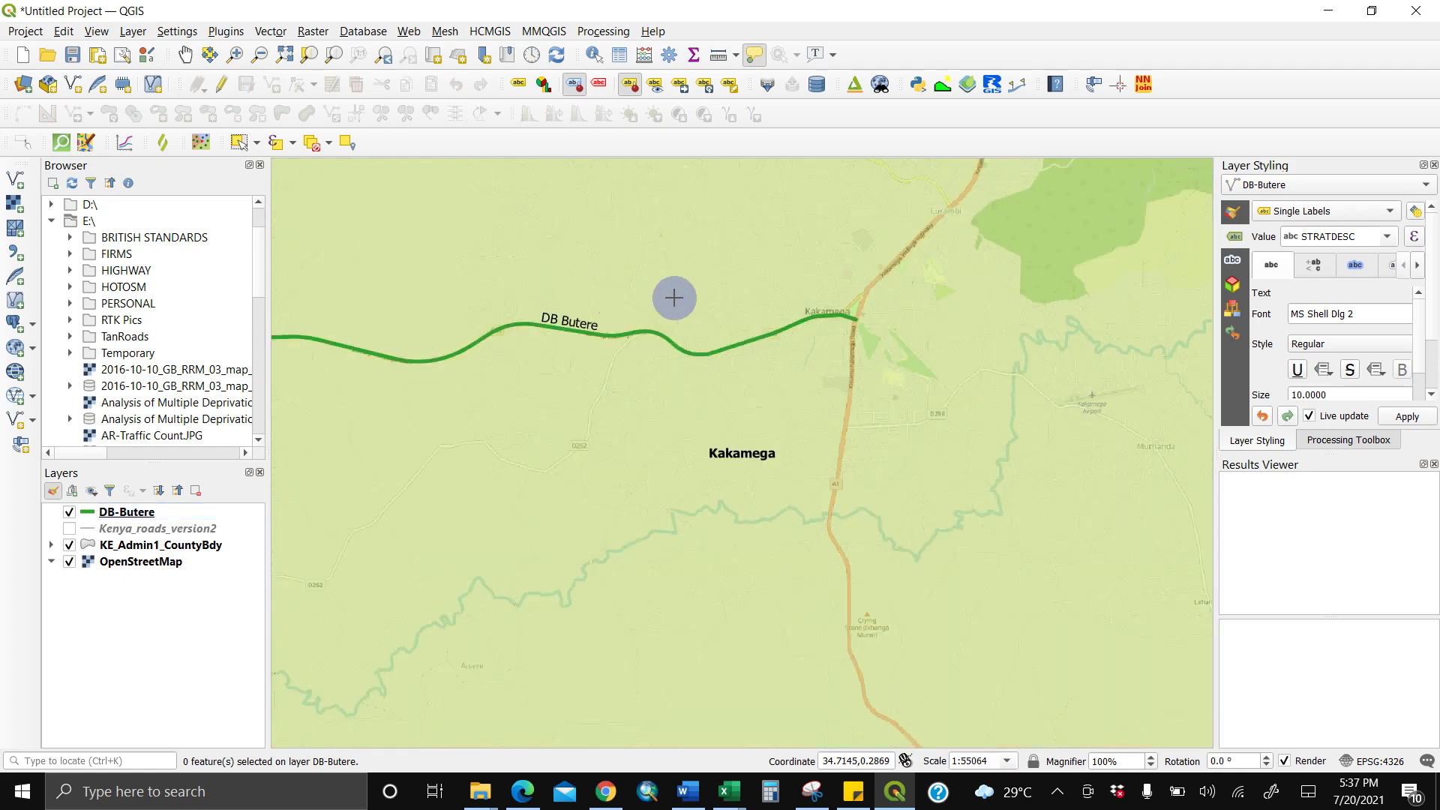
pyautogui.scroll(1, 732, 305)
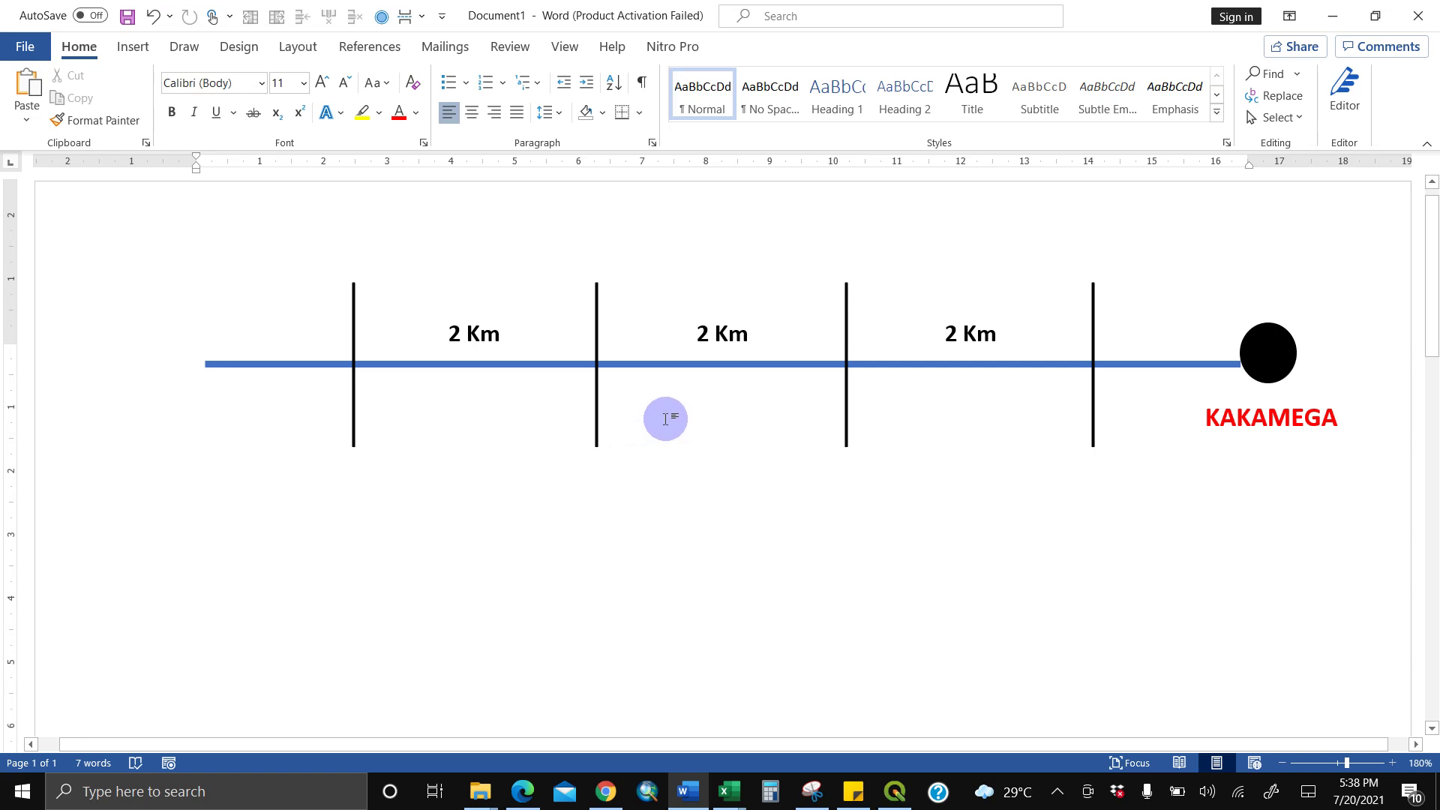
# - Back in QGIS, pan to the road's western end and hide KE_Admin1_CountyBdy
pyautogui.click(891, 791)
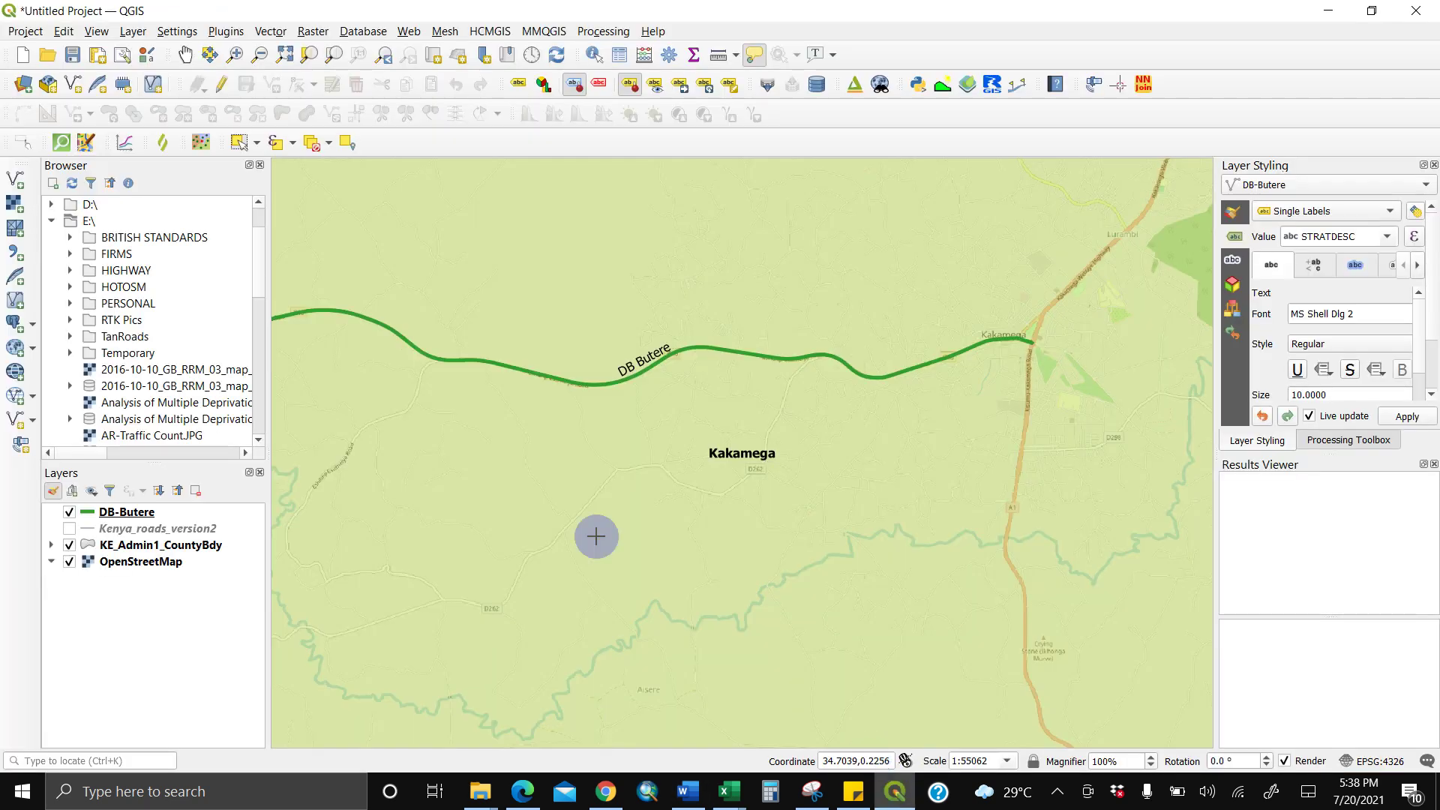
pyautogui.scroll(-1, 507, 309)
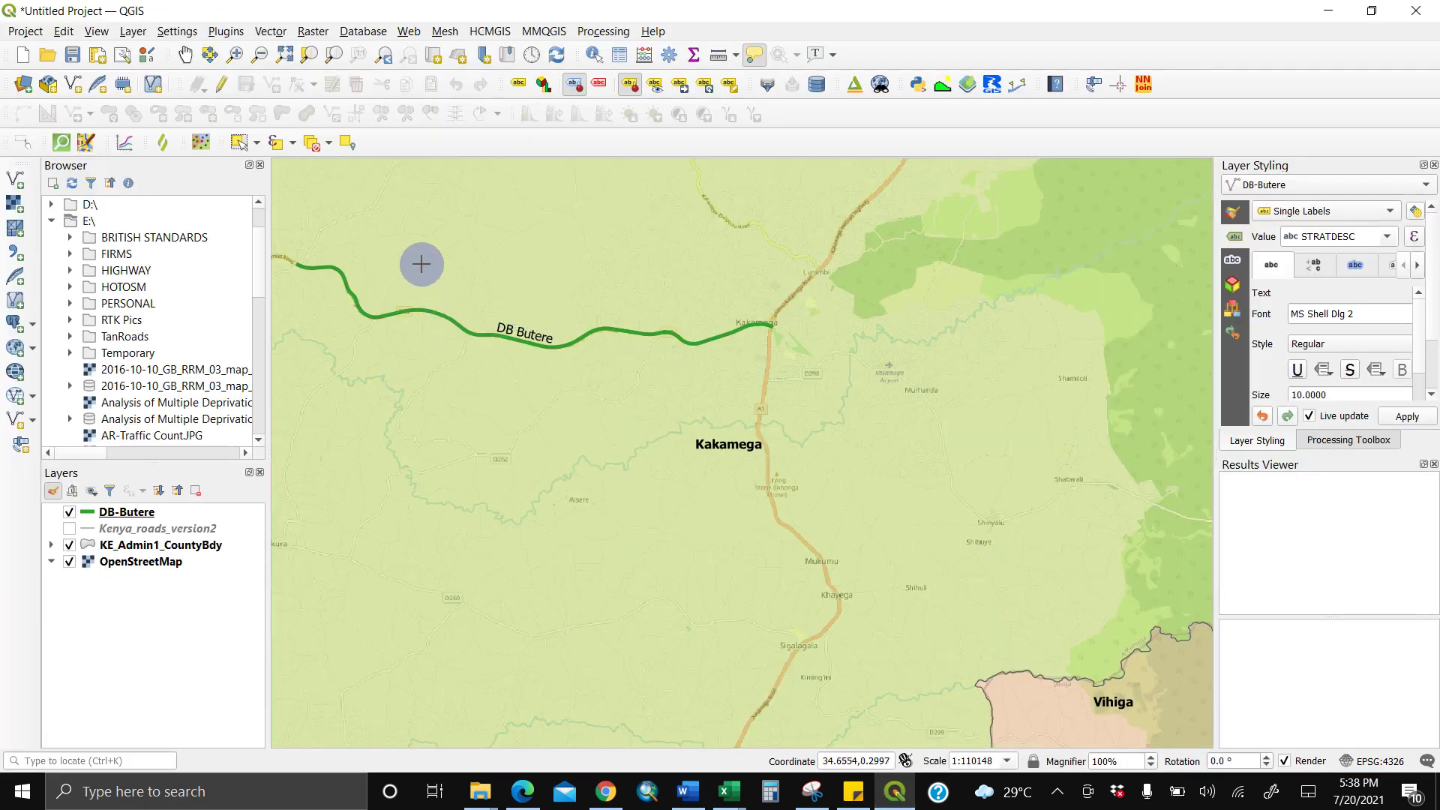
pyautogui.moveTo(453, 261)
pyautogui.mouseDown()
pyautogui.moveTo(534, 299)
pyautogui.moveTo(499, 299)
pyautogui.mouseUp()
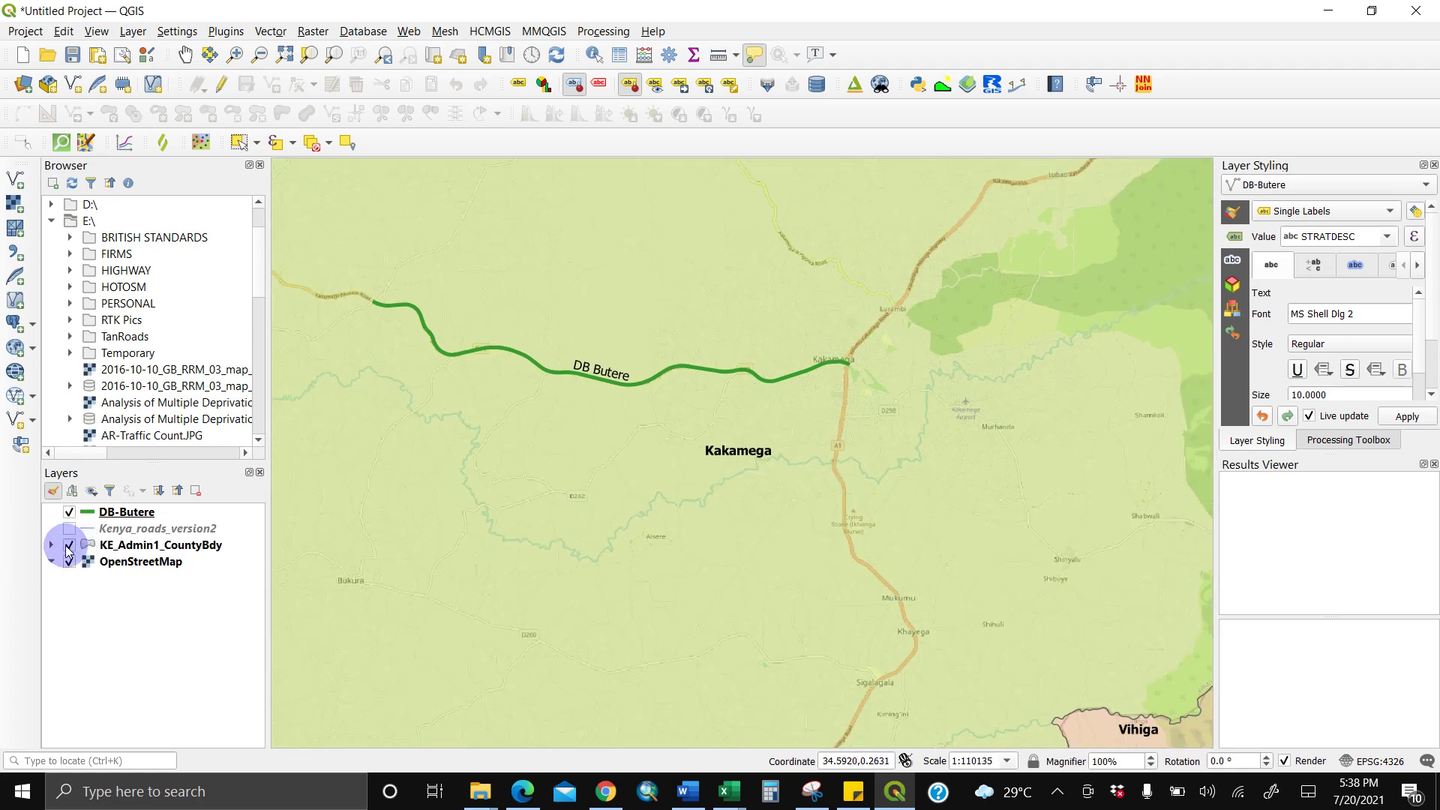
pyautogui.click(69, 545)
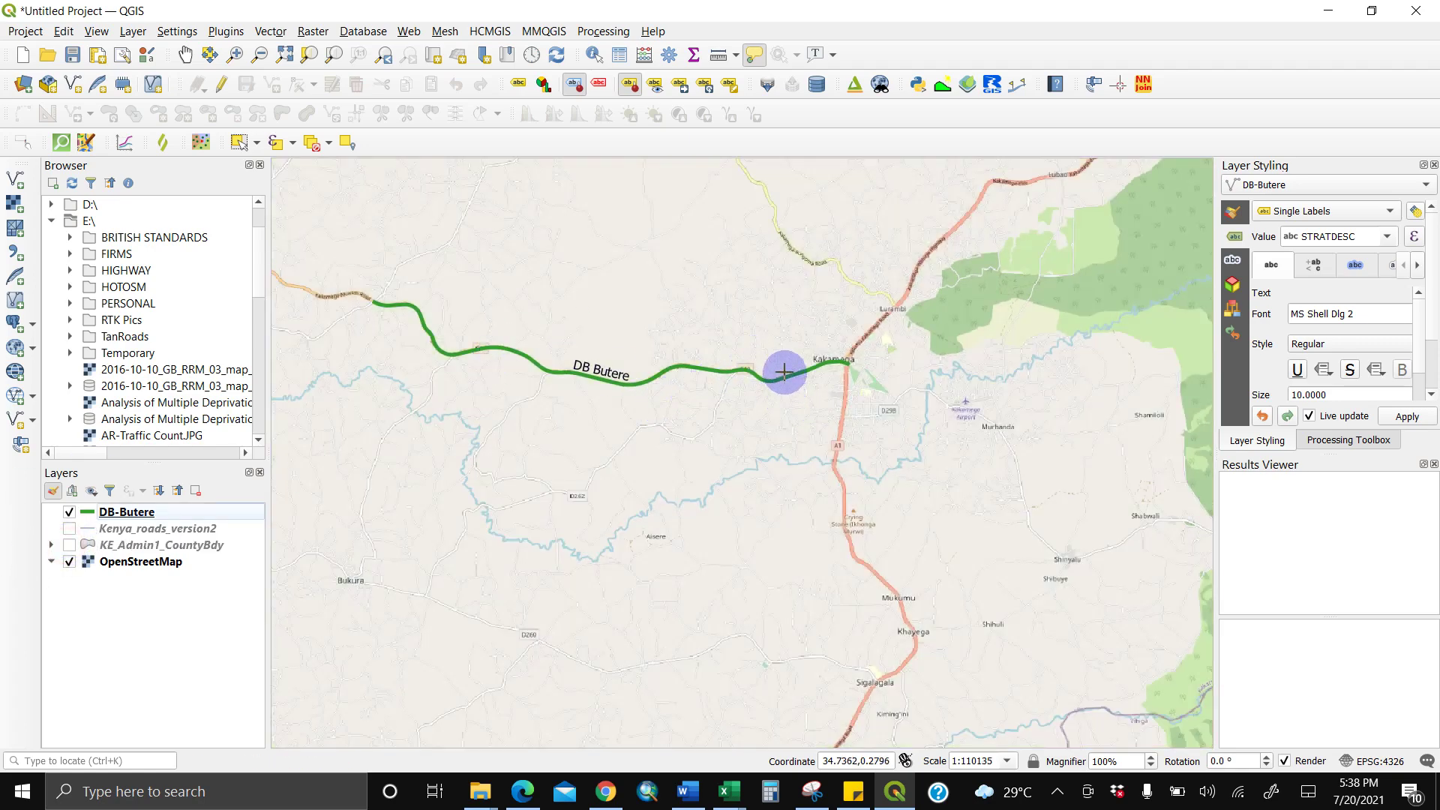
pyautogui.scroll(1, 783, 388)
pyautogui.scroll(-1, 769, 337)
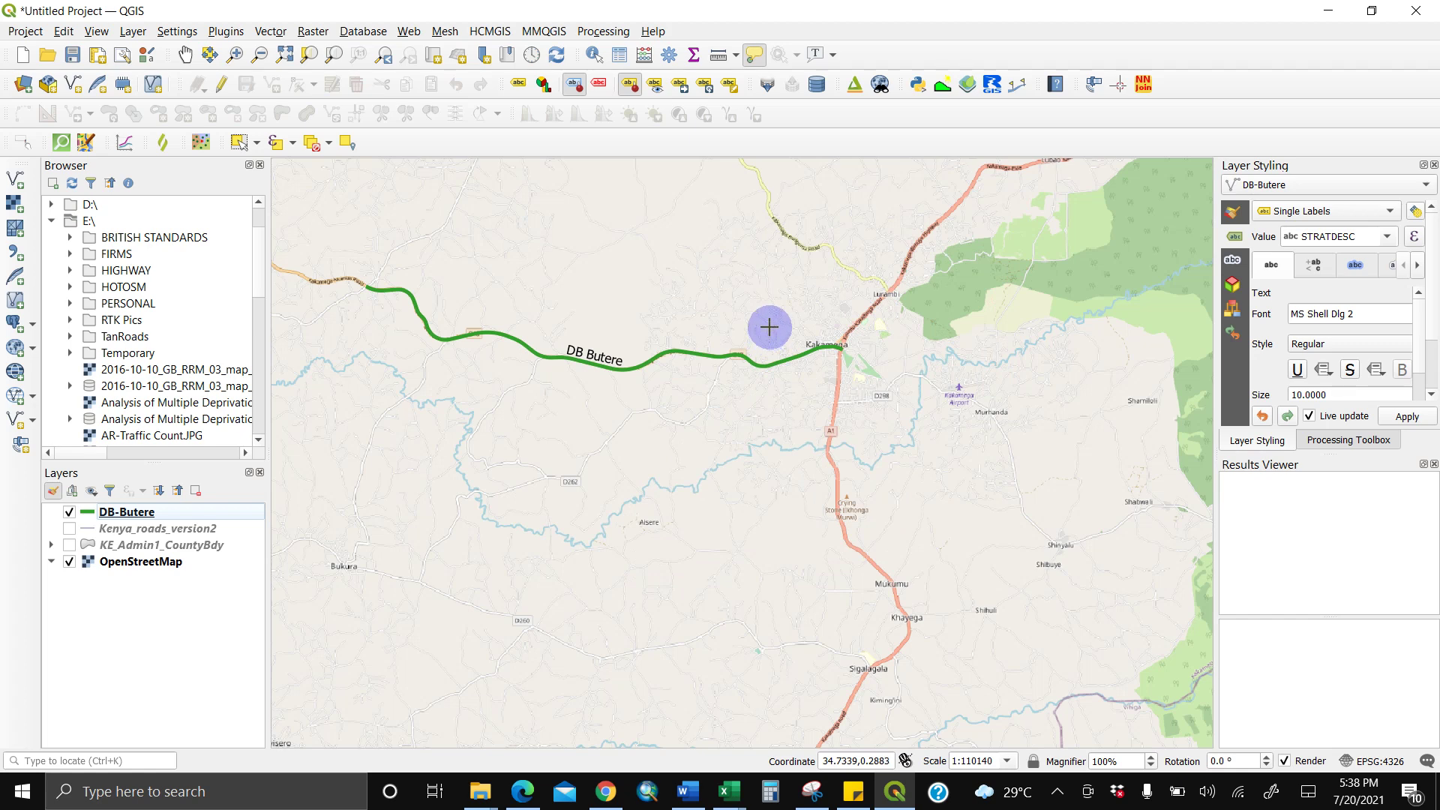
# - Enable the QChainage plugin, found by searching 'Qchai' in the plugin manager
pyautogui.click(220, 35)
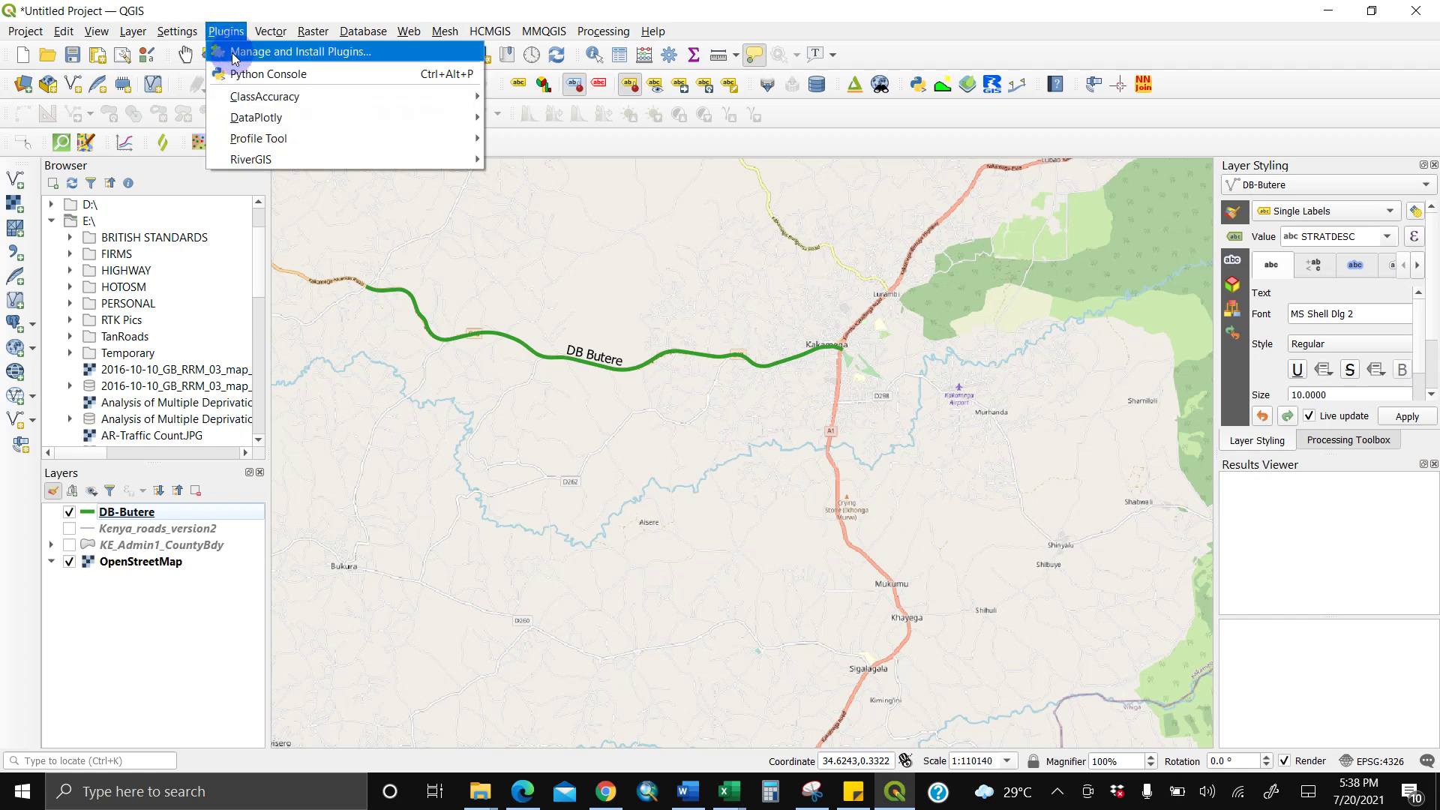
pyautogui.click(241, 52)
pyautogui.doubleClick(634, 225)
pyautogui.write('Qchai')
pyautogui.click(582, 246)
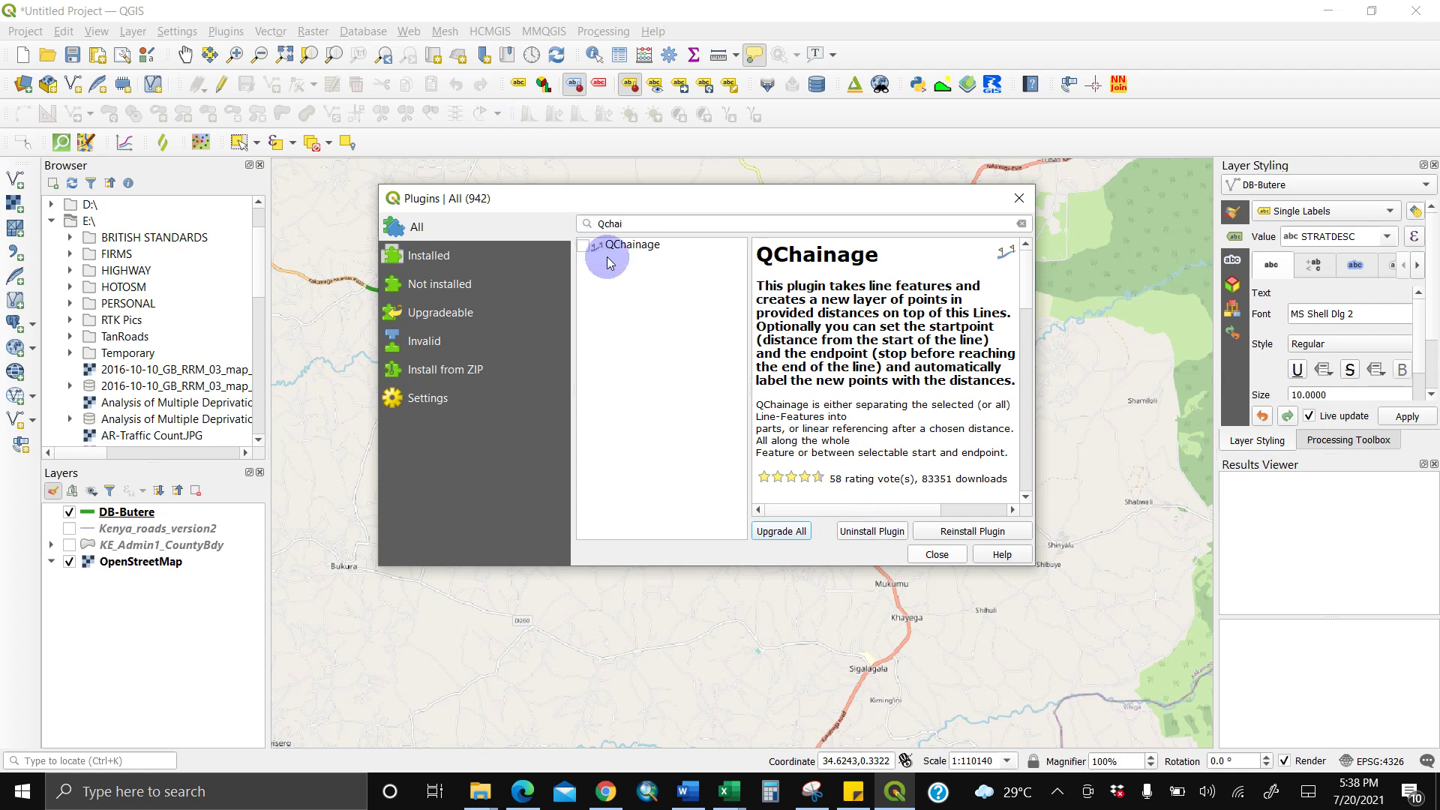
pyautogui.click(583, 246)
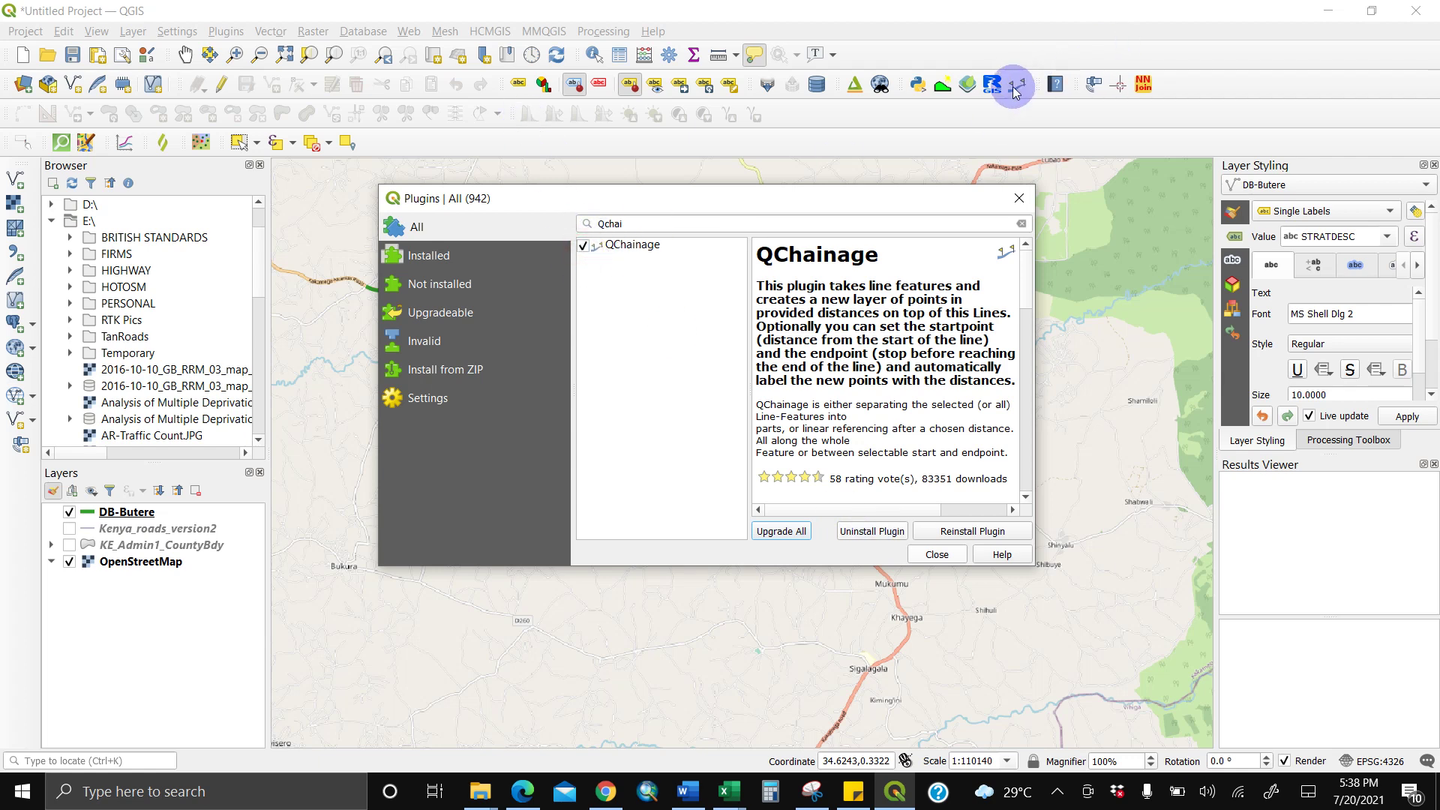
pyautogui.click(925, 554)
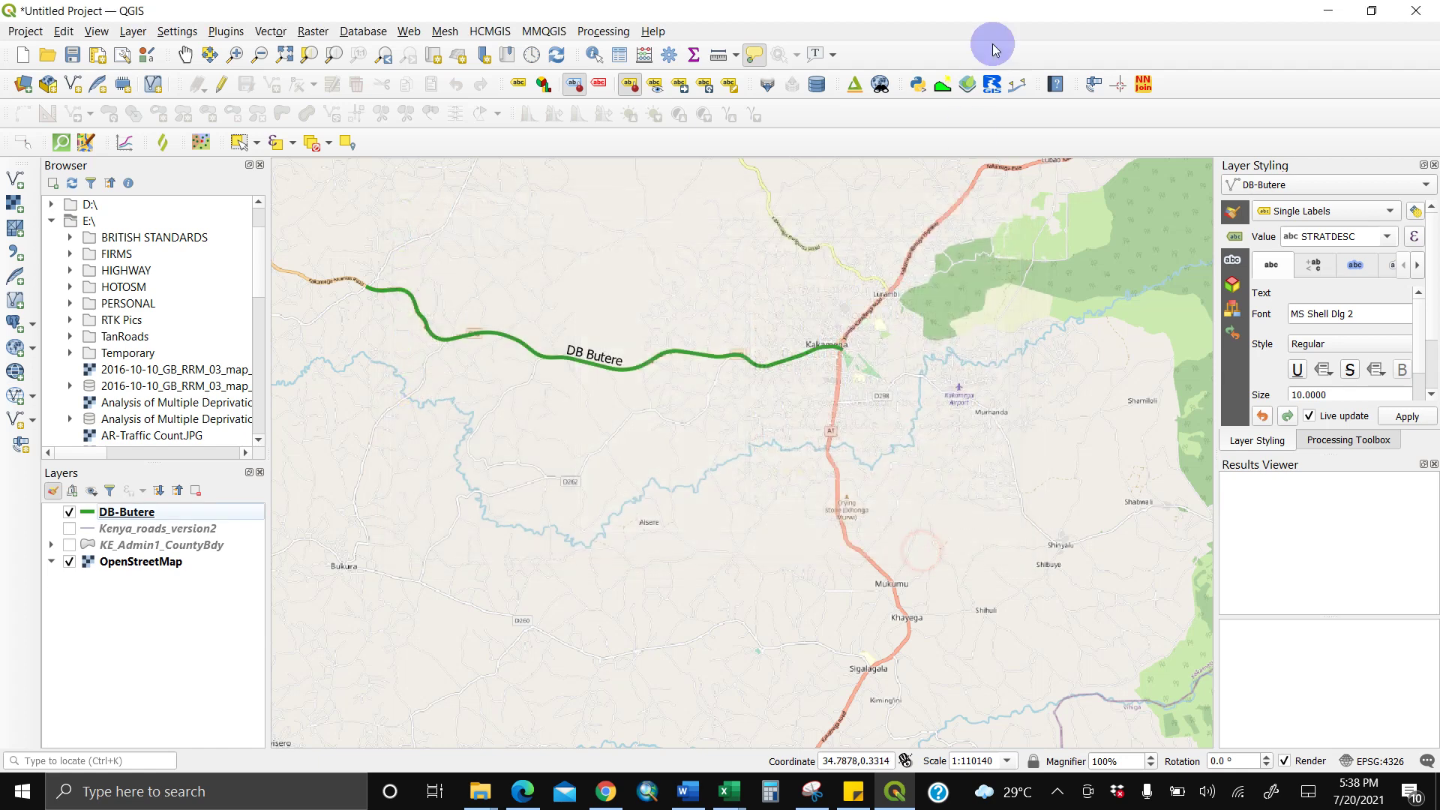
# - Launch QChainage for the DB-Butere layer, checking the Word chainage diagram for reference
pyautogui.click(1016, 85)
pyautogui.moveTo(755, 283); pyautogui.dragTo(761, 243)
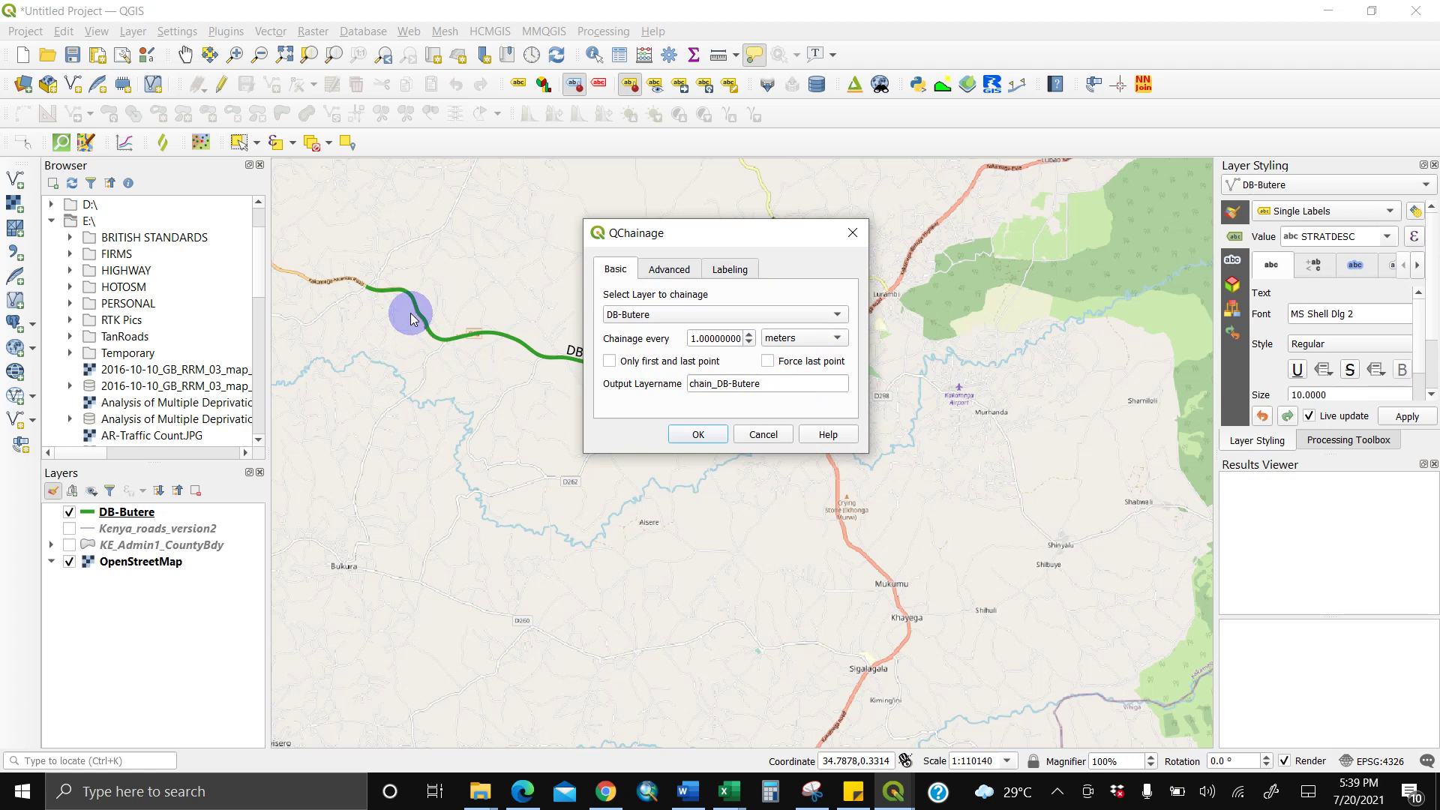
pyautogui.click(688, 791)
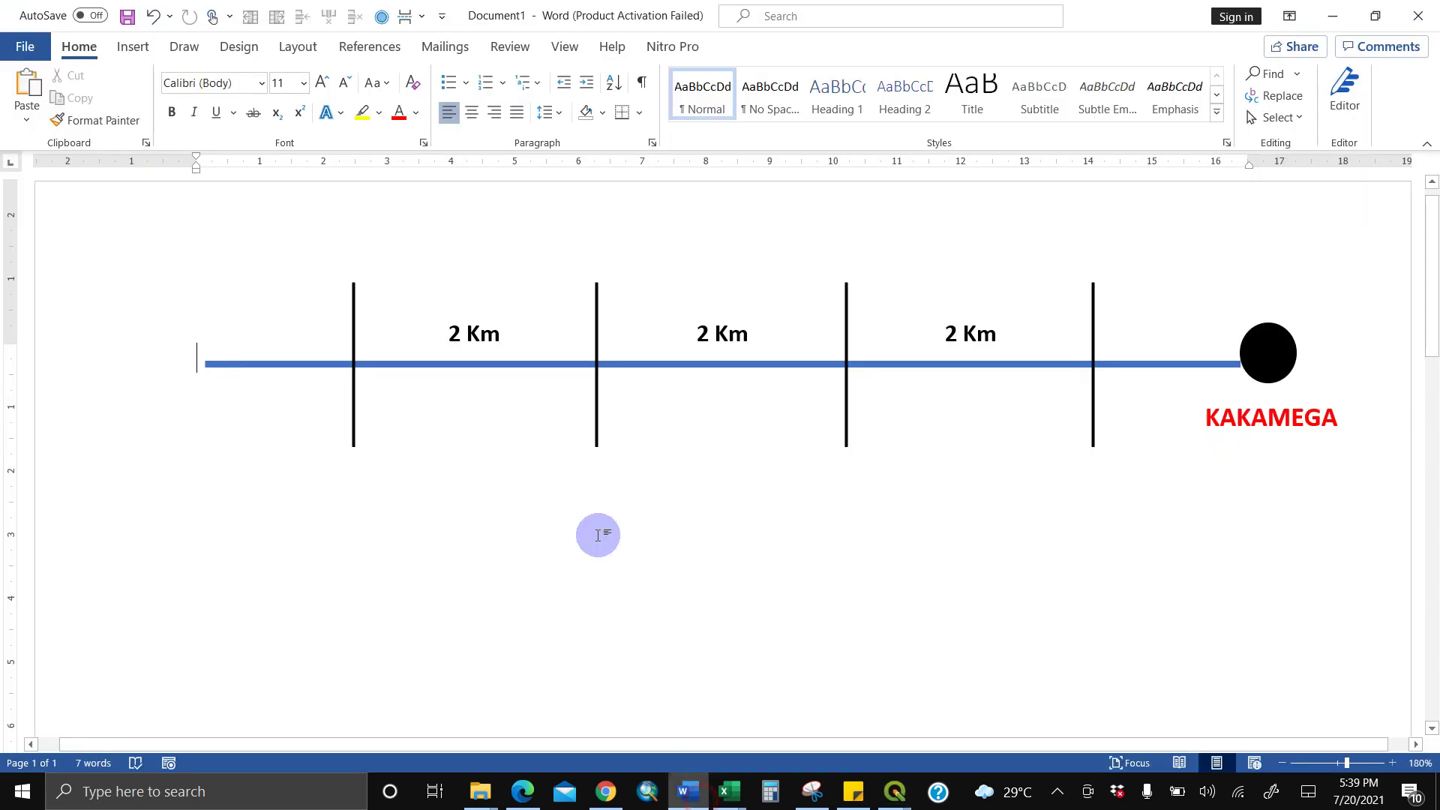
pyautogui.click(1331, 17)
# - Generate chainage_DB-Butere points at 2-kilometre intervals along the DB-Butere road
pyautogui.click(819, 342)
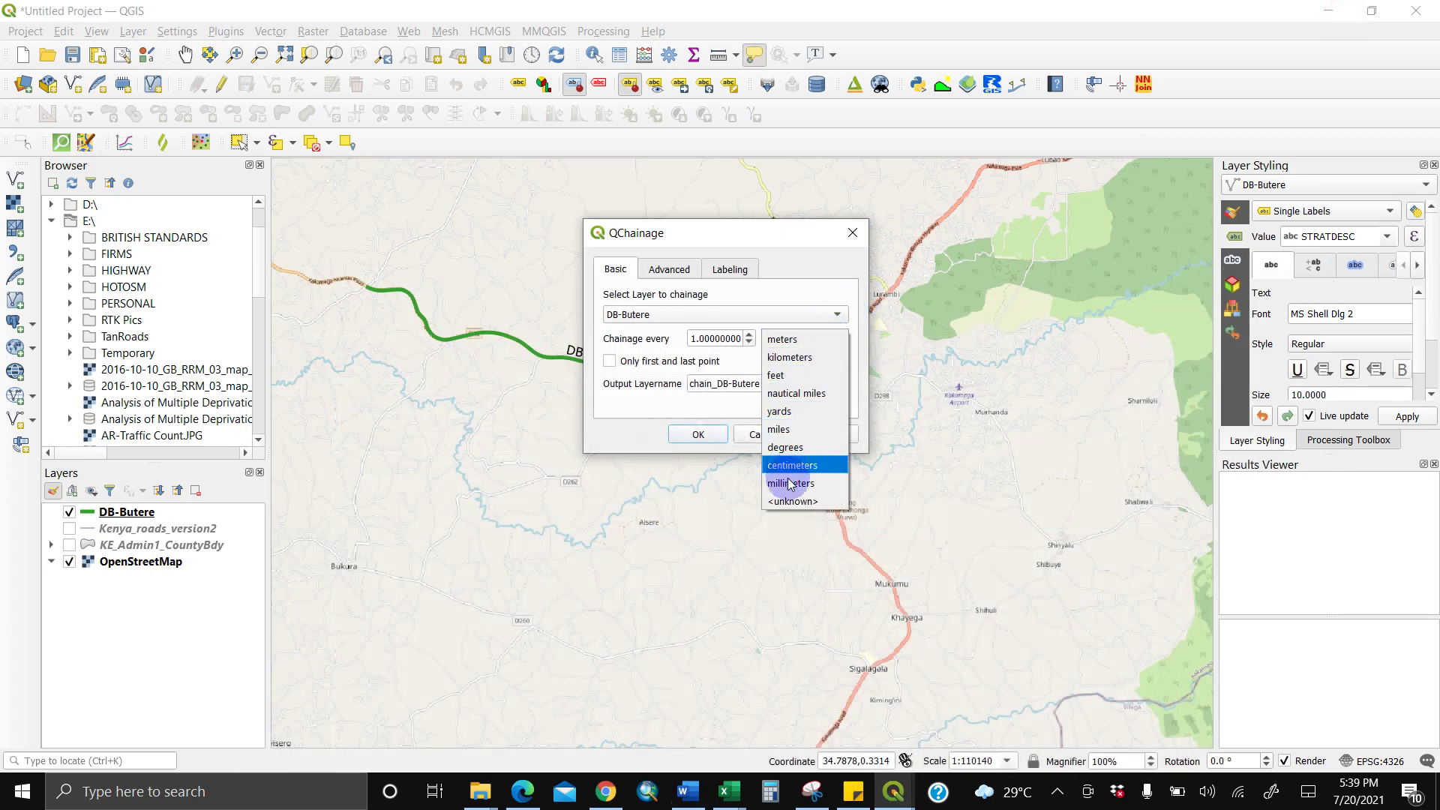
pyautogui.click(793, 358)
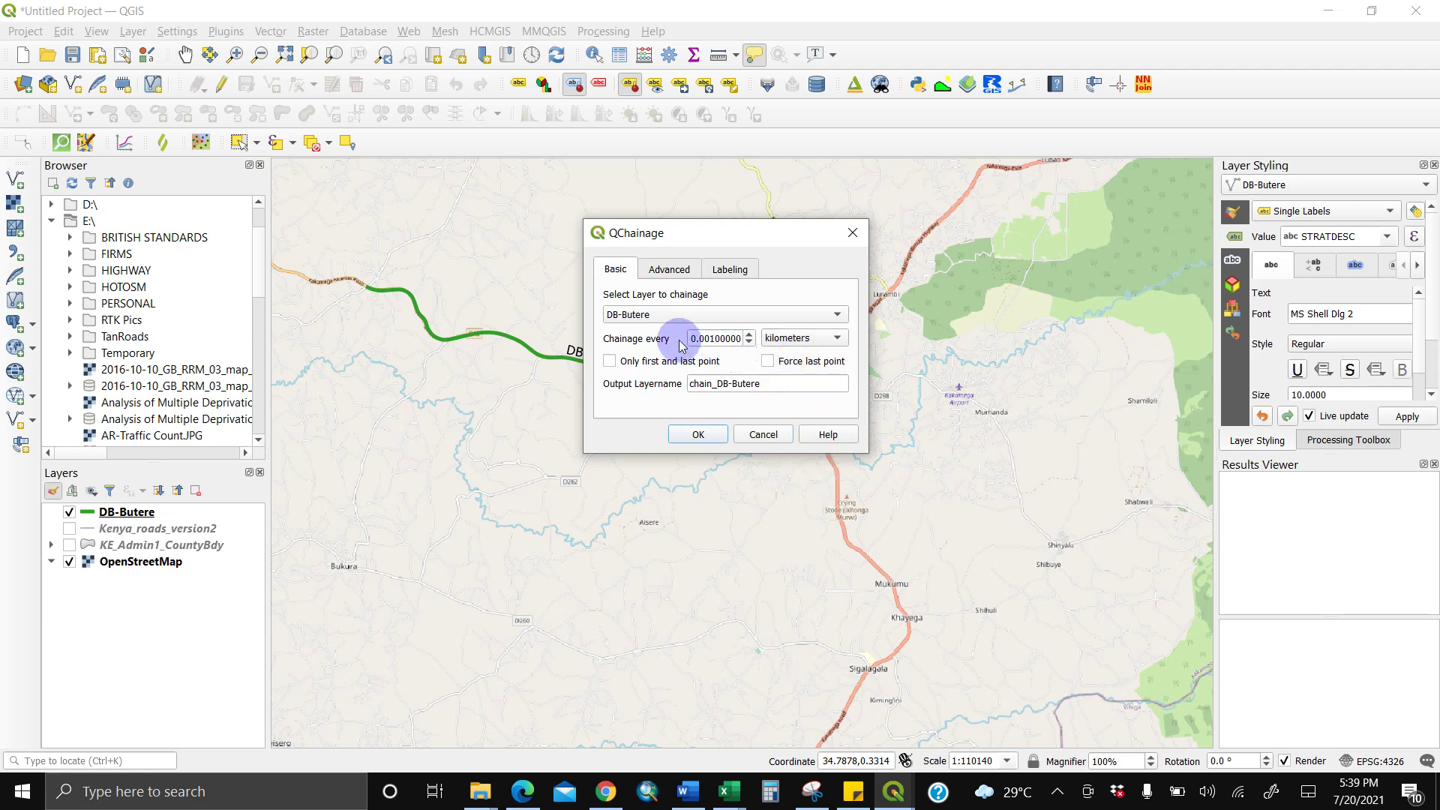
pyautogui.moveTo(689, 338); pyautogui.dragTo(773, 351)
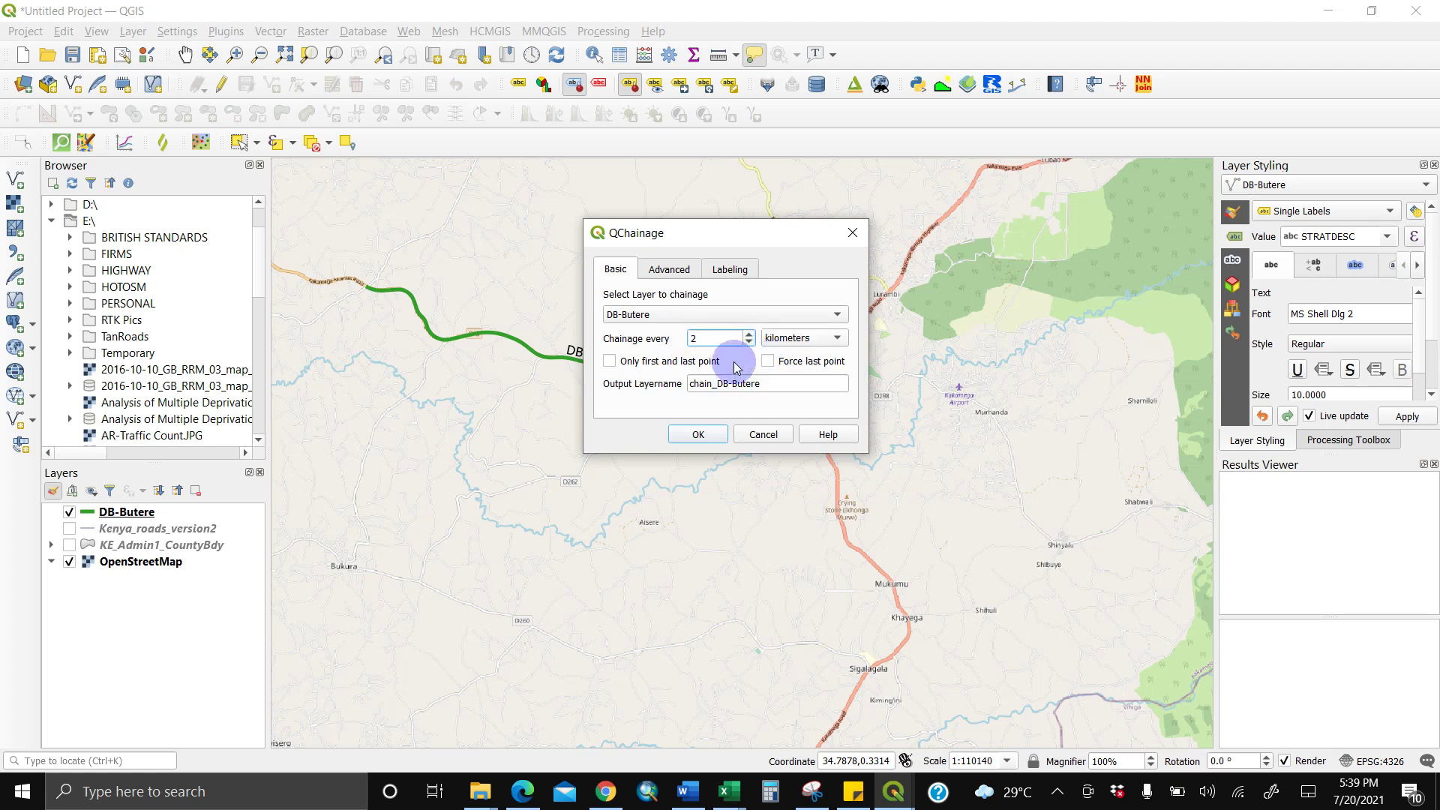
pyautogui.click(710, 384)
pyautogui.write('age')
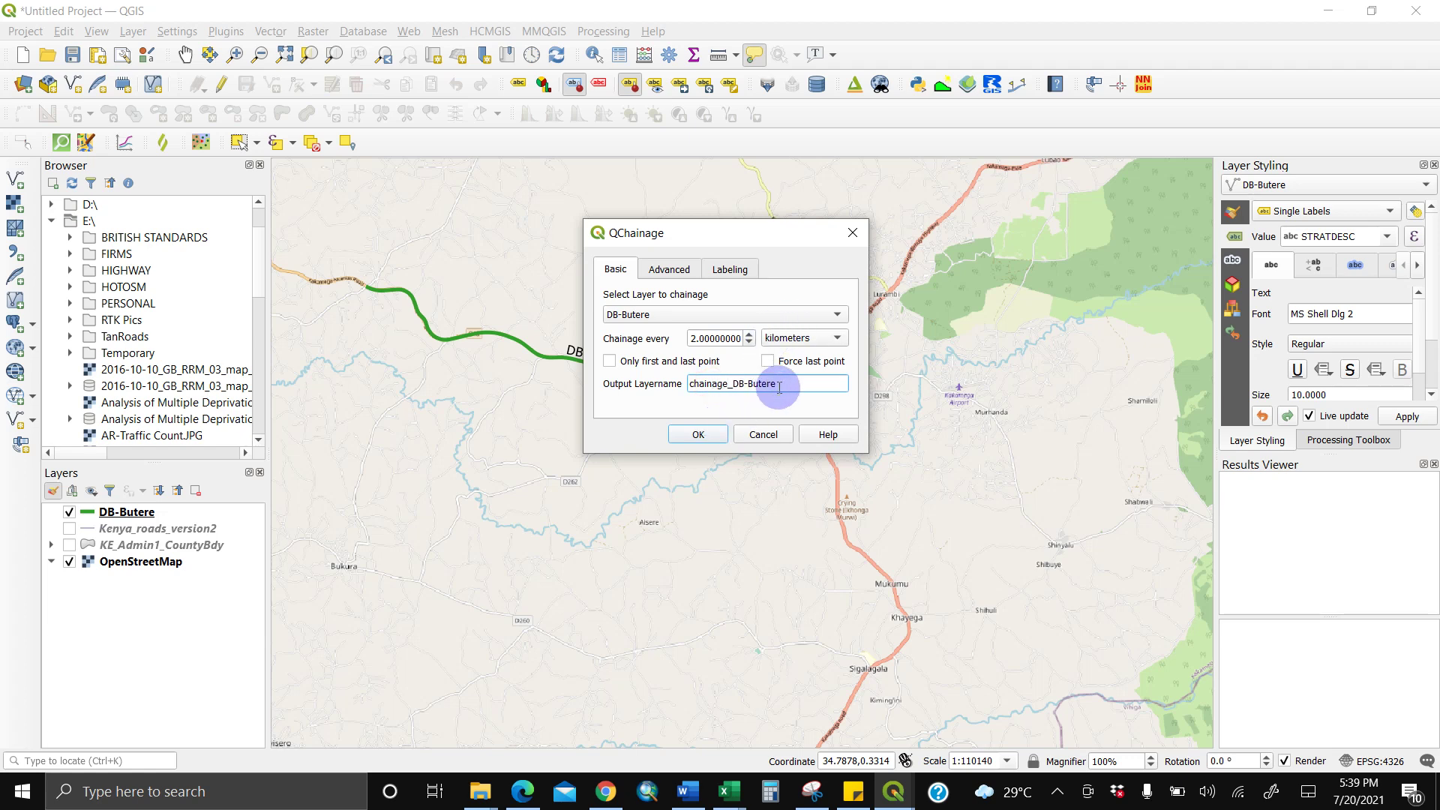
pyautogui.click(690, 440)
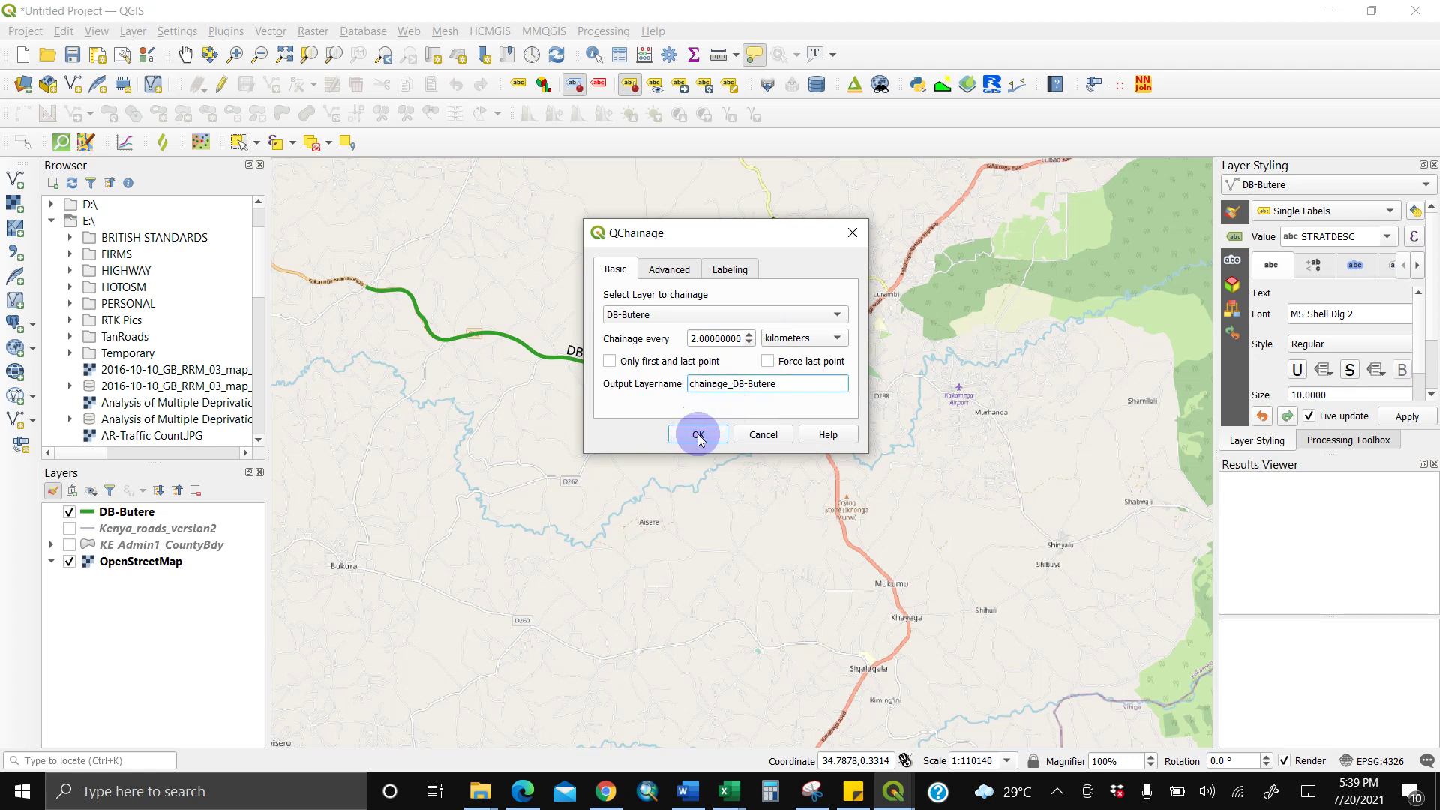
pyautogui.click(698, 437)
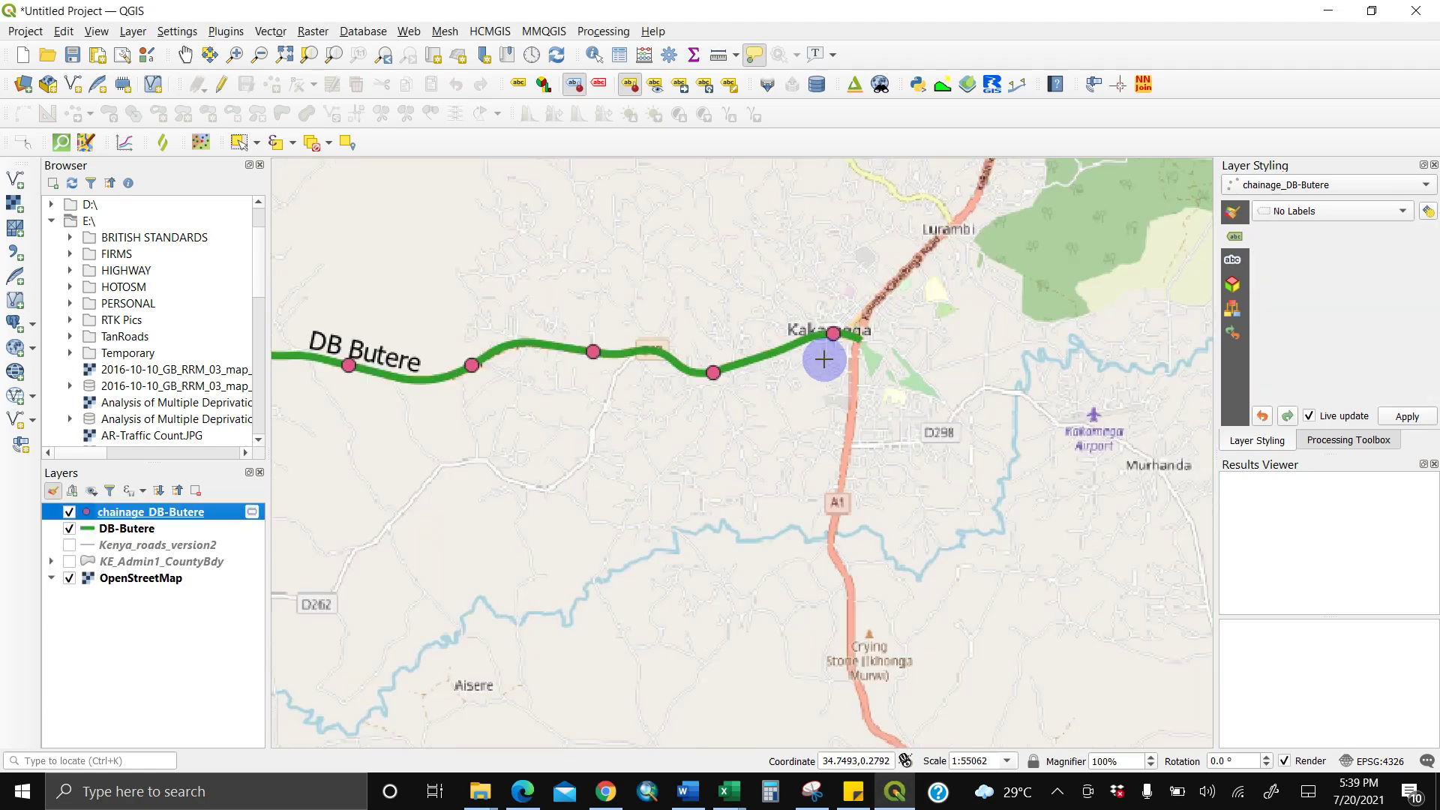
pyautogui.scroll(1, 820, 357)
pyautogui.scroll(1, 822, 348)
pyautogui.scroll(1, 743, 350)
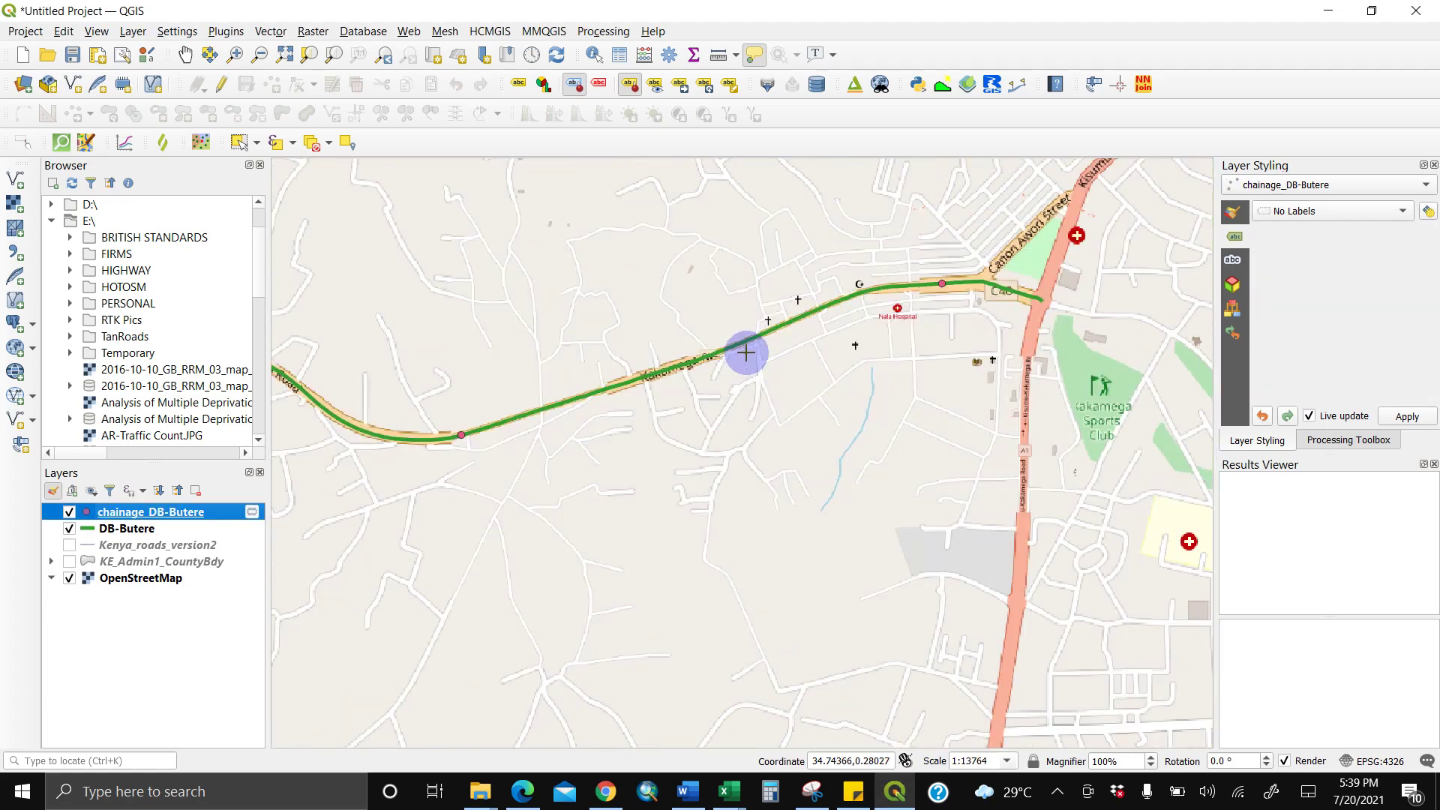
pyautogui.scroll(-1, 668, 284)
pyautogui.scroll(1, 675, 298)
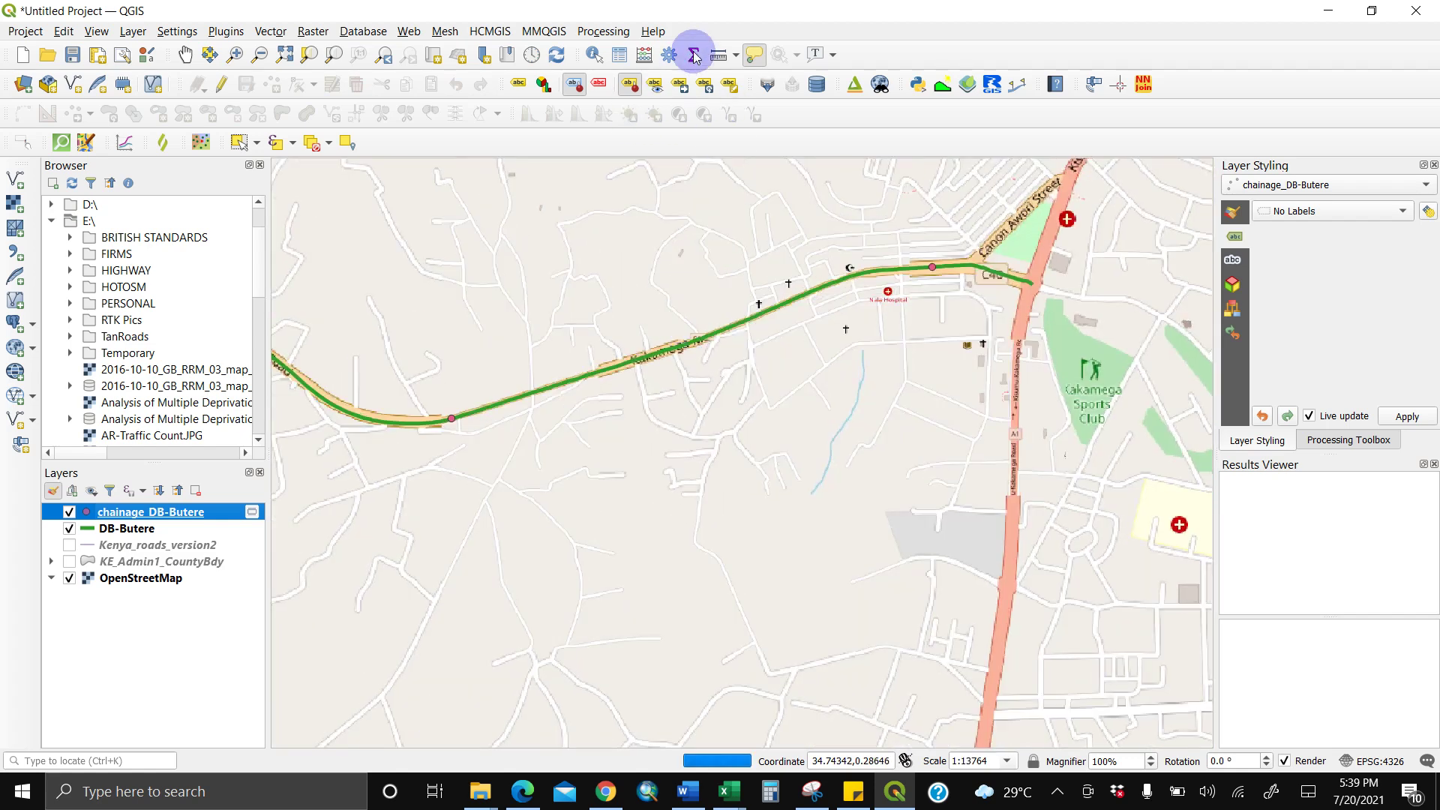
# - Measure the roughly 1.9 km gap between neighbouring chainage points in kilometres
pyautogui.click(738, 64)
pyautogui.click(768, 74)
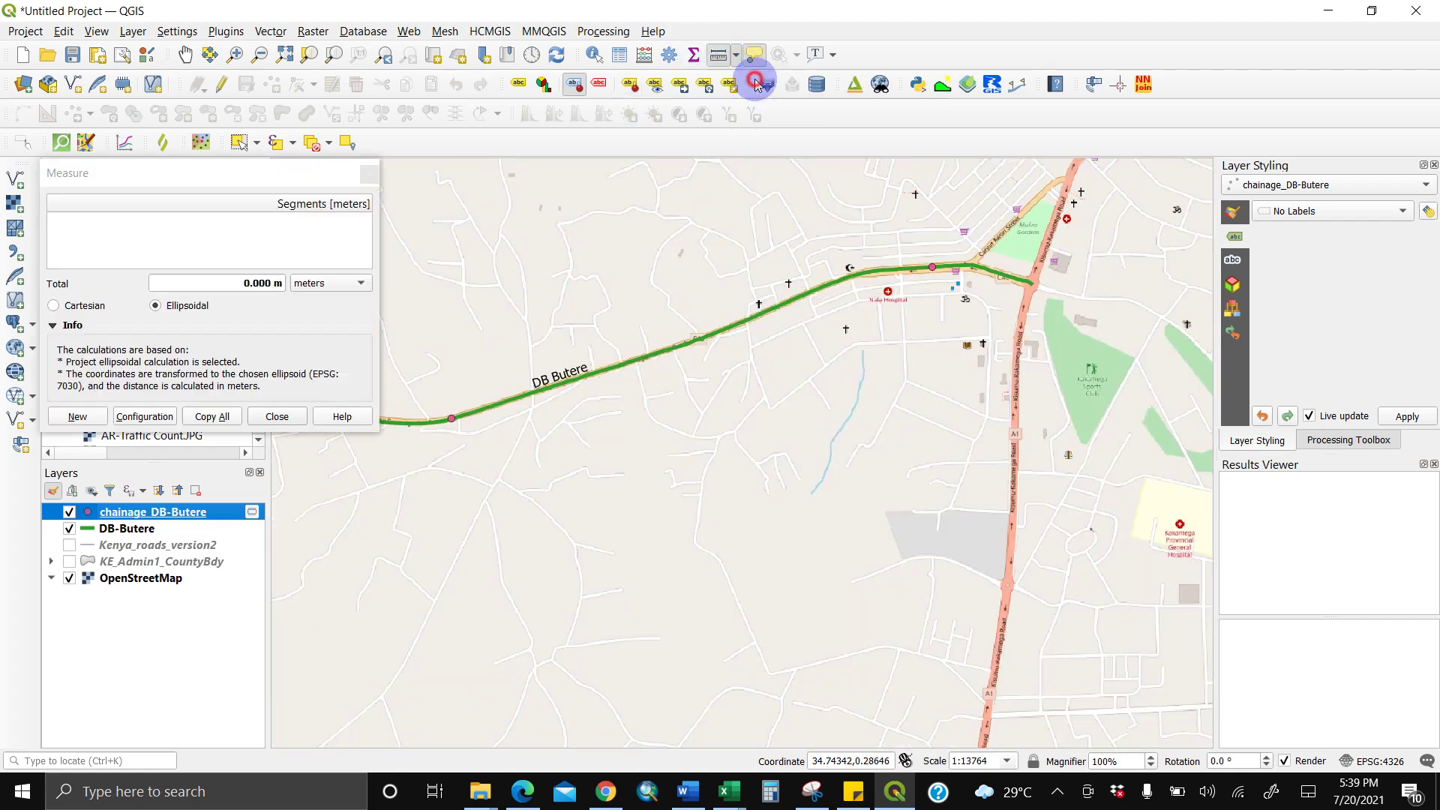
pyautogui.click(357, 284)
pyautogui.click(338, 304)
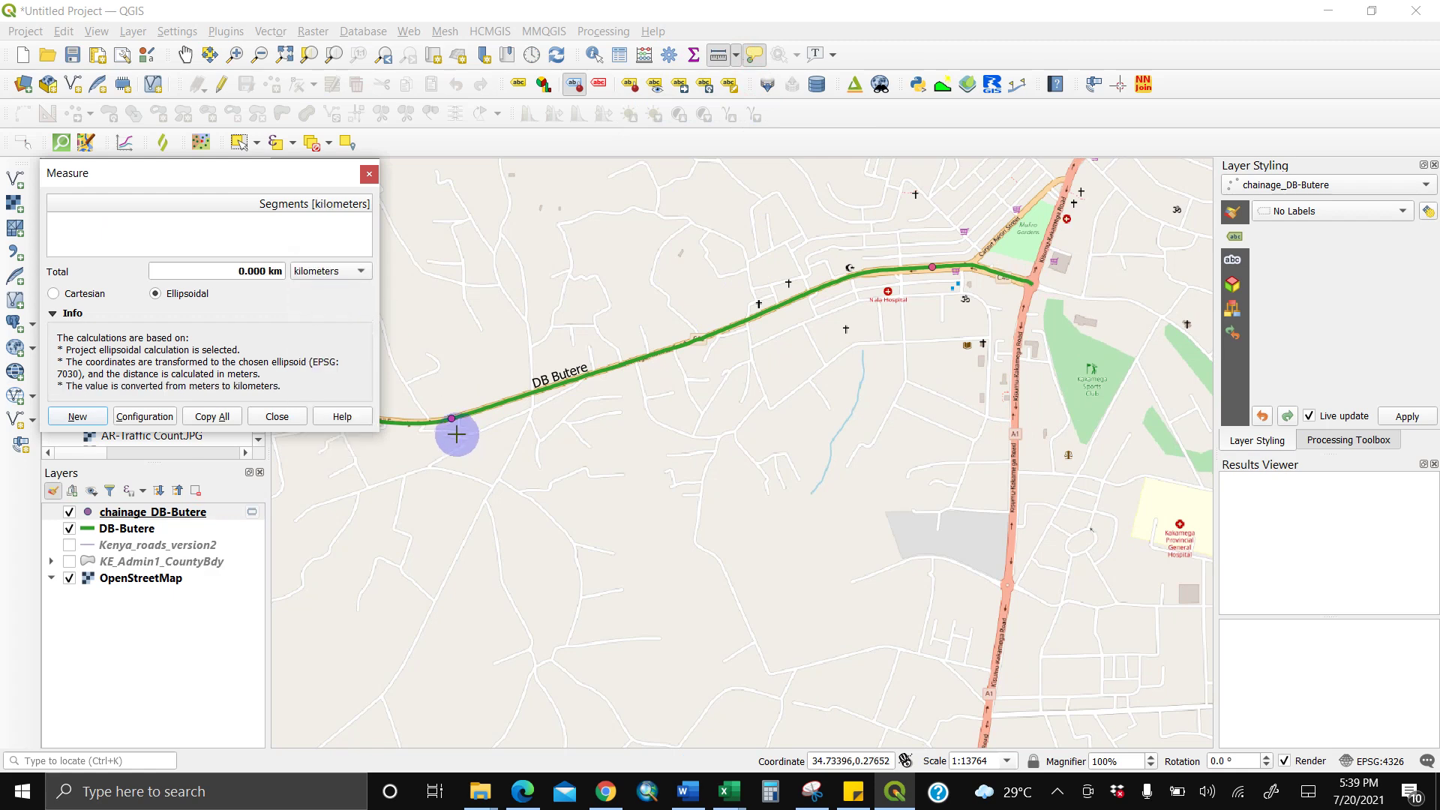
pyautogui.click(451, 421)
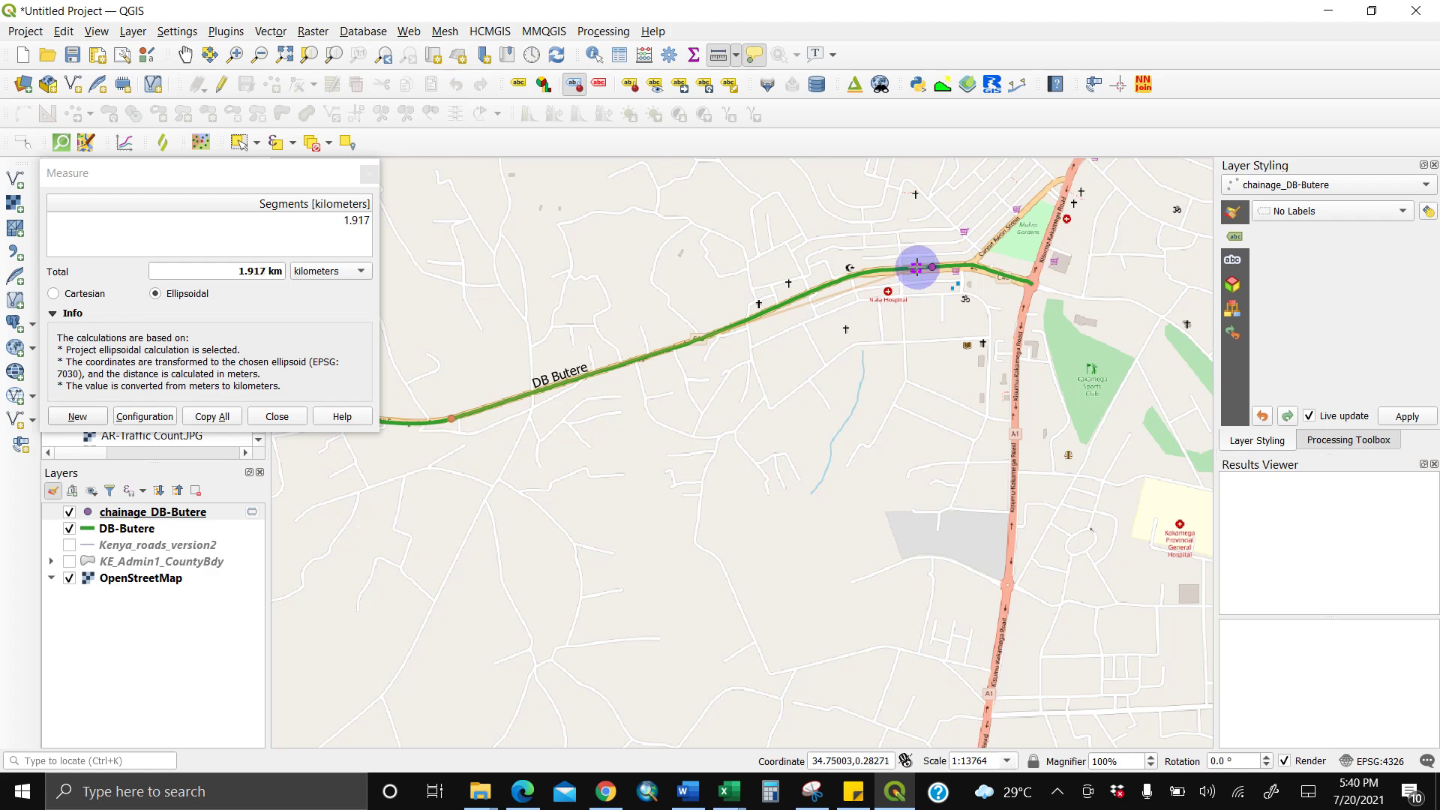
pyautogui.click(278, 417)
pyautogui.scroll(-1, 753, 273)
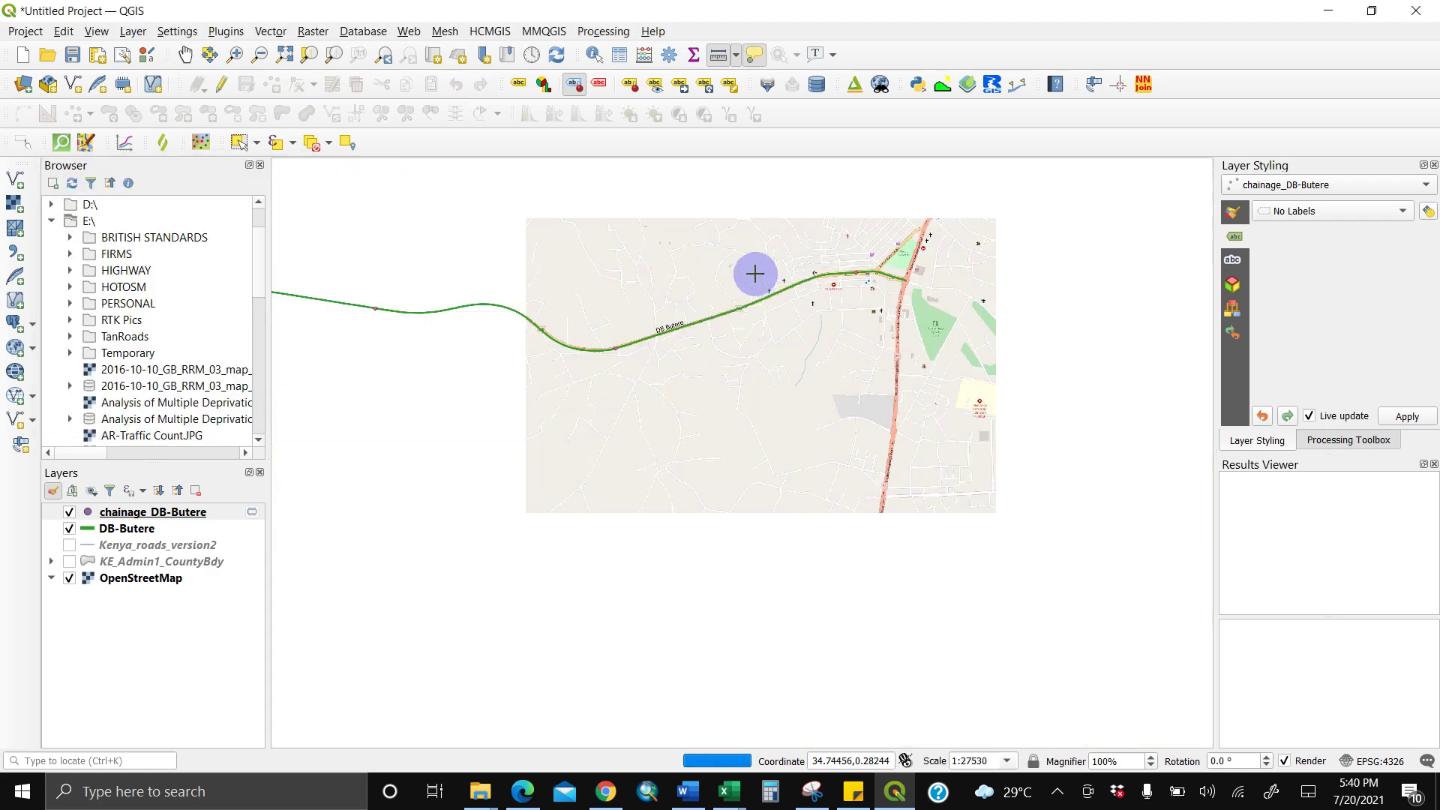
pyautogui.scroll(-1, 633, 308)
pyautogui.moveTo(553, 322); pyautogui.dragTo(701, 351)
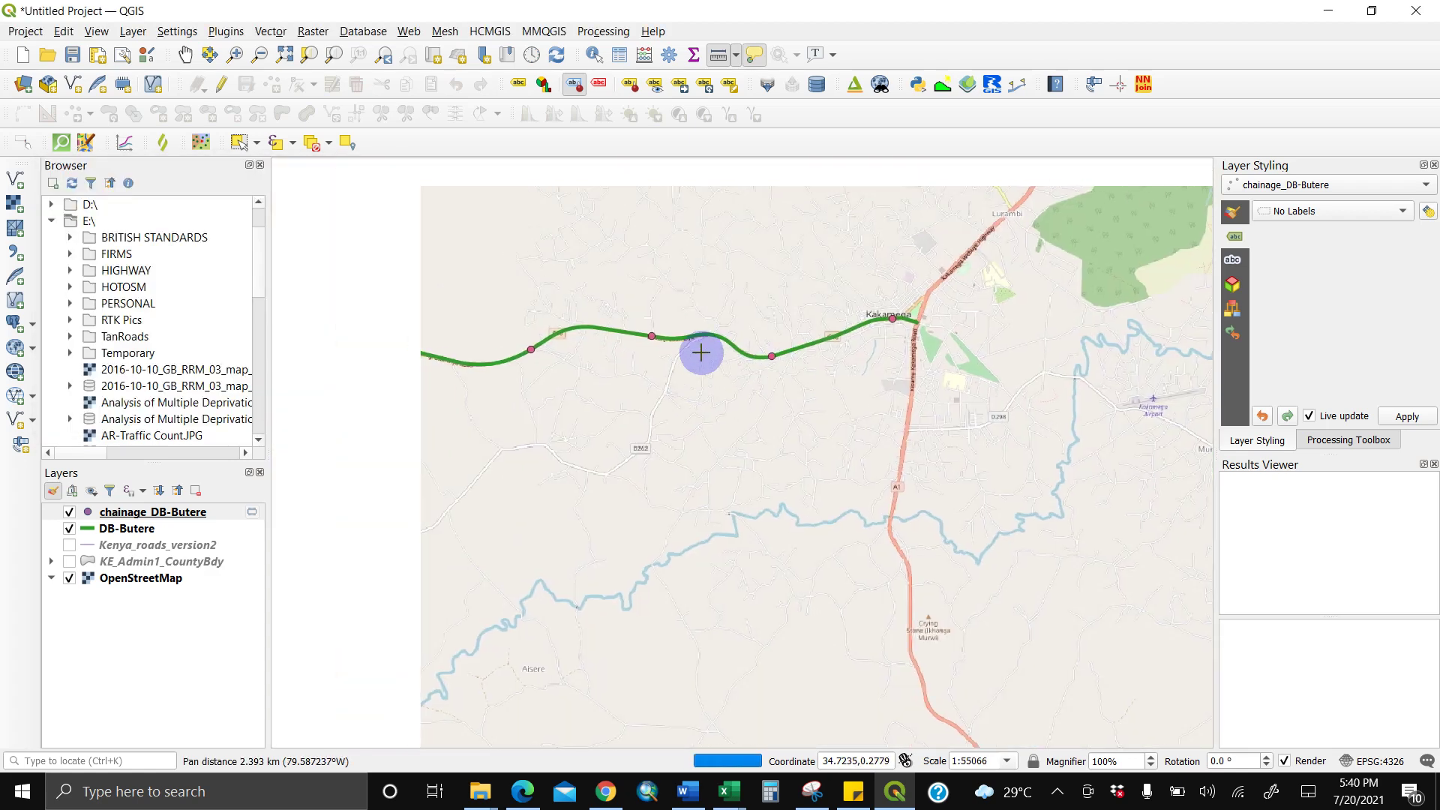
pyautogui.rightClick(125, 513)
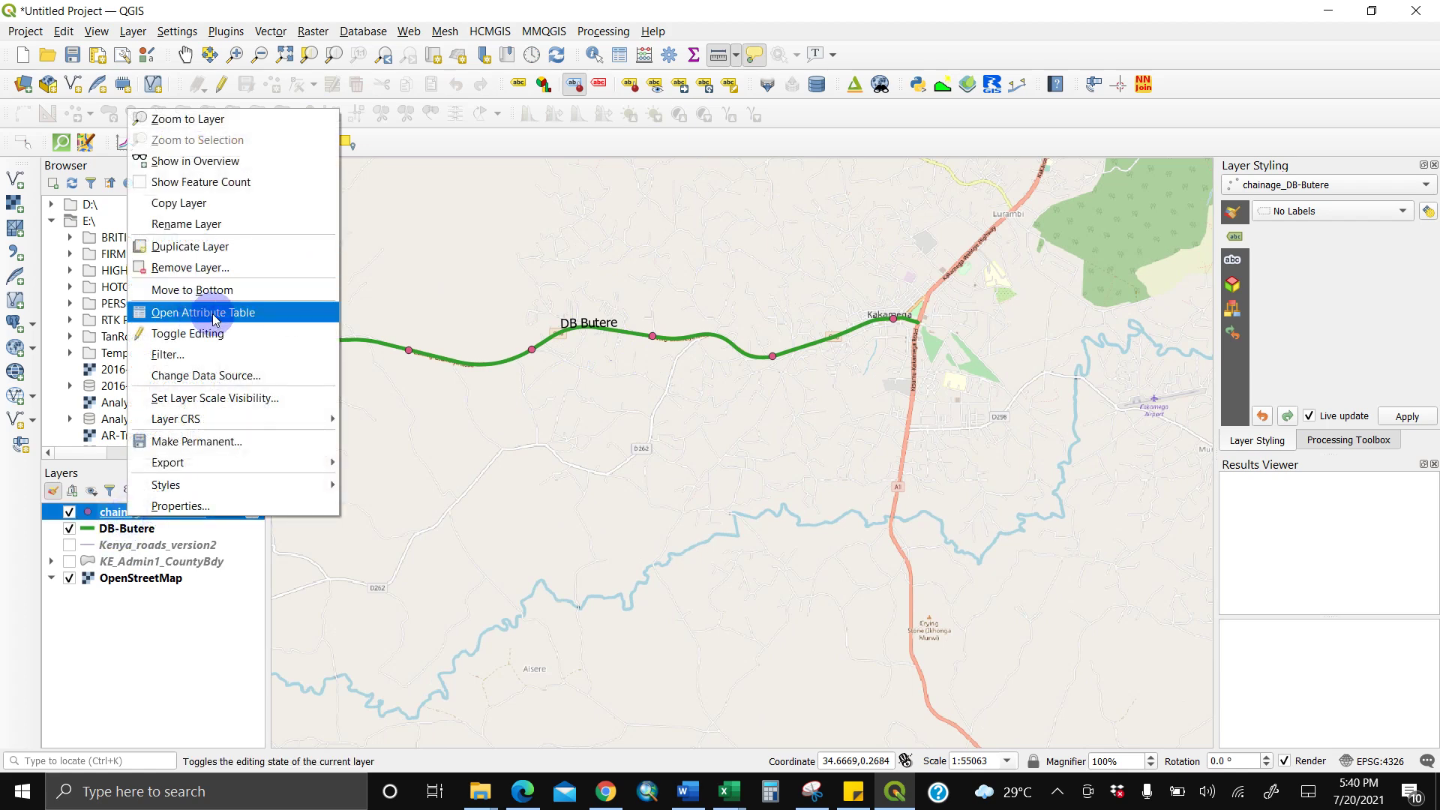
# - Add a virtual text field named Chainage with expression '2 Km' to chainage_DB-Butere
pyautogui.click(213, 315)
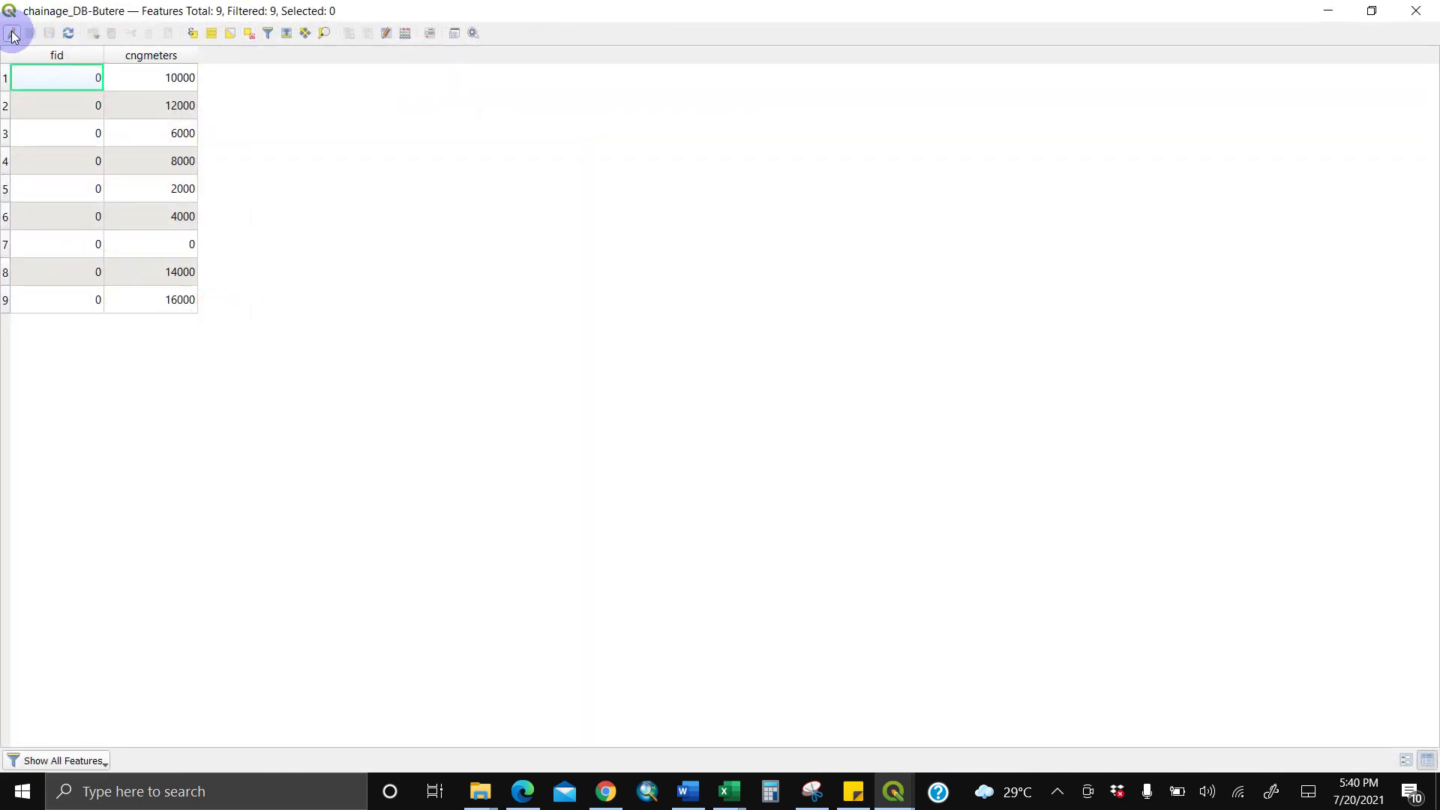
pyautogui.click(408, 32)
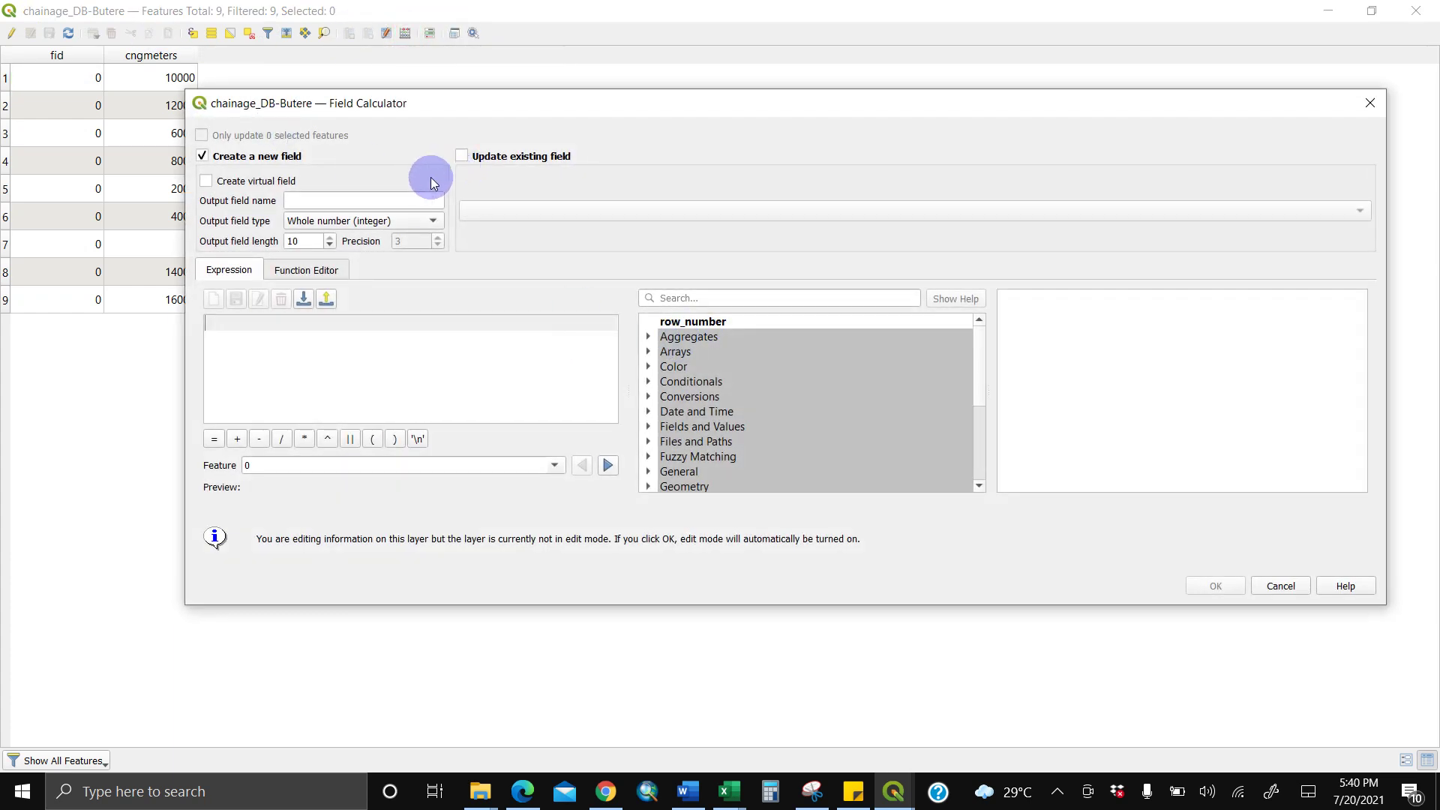
pyautogui.click(206, 183)
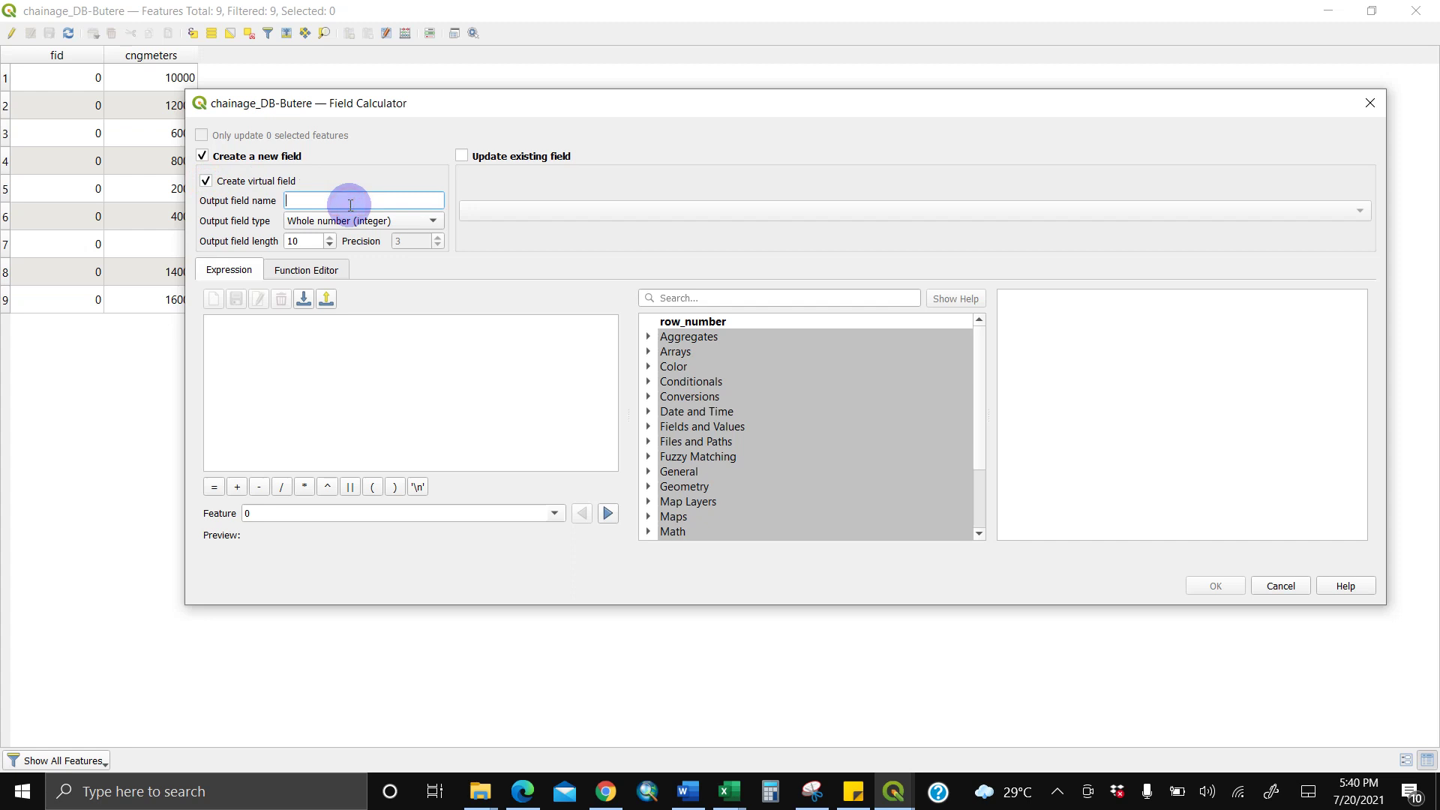
pyautogui.write('Chainage')
pyautogui.click(422, 222)
pyautogui.click(308, 258)
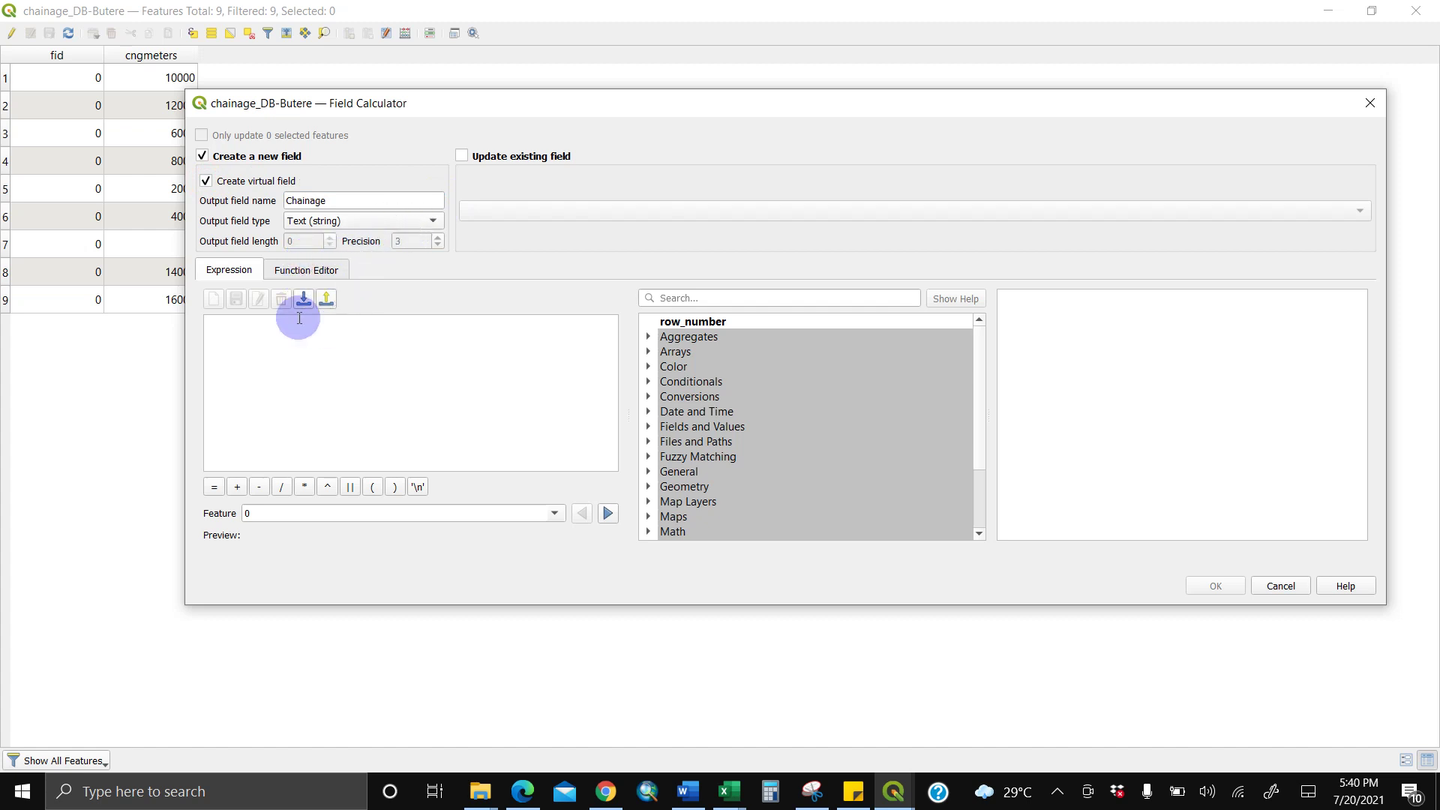
pyautogui.click(271, 338)
pyautogui.write("'2 Km")
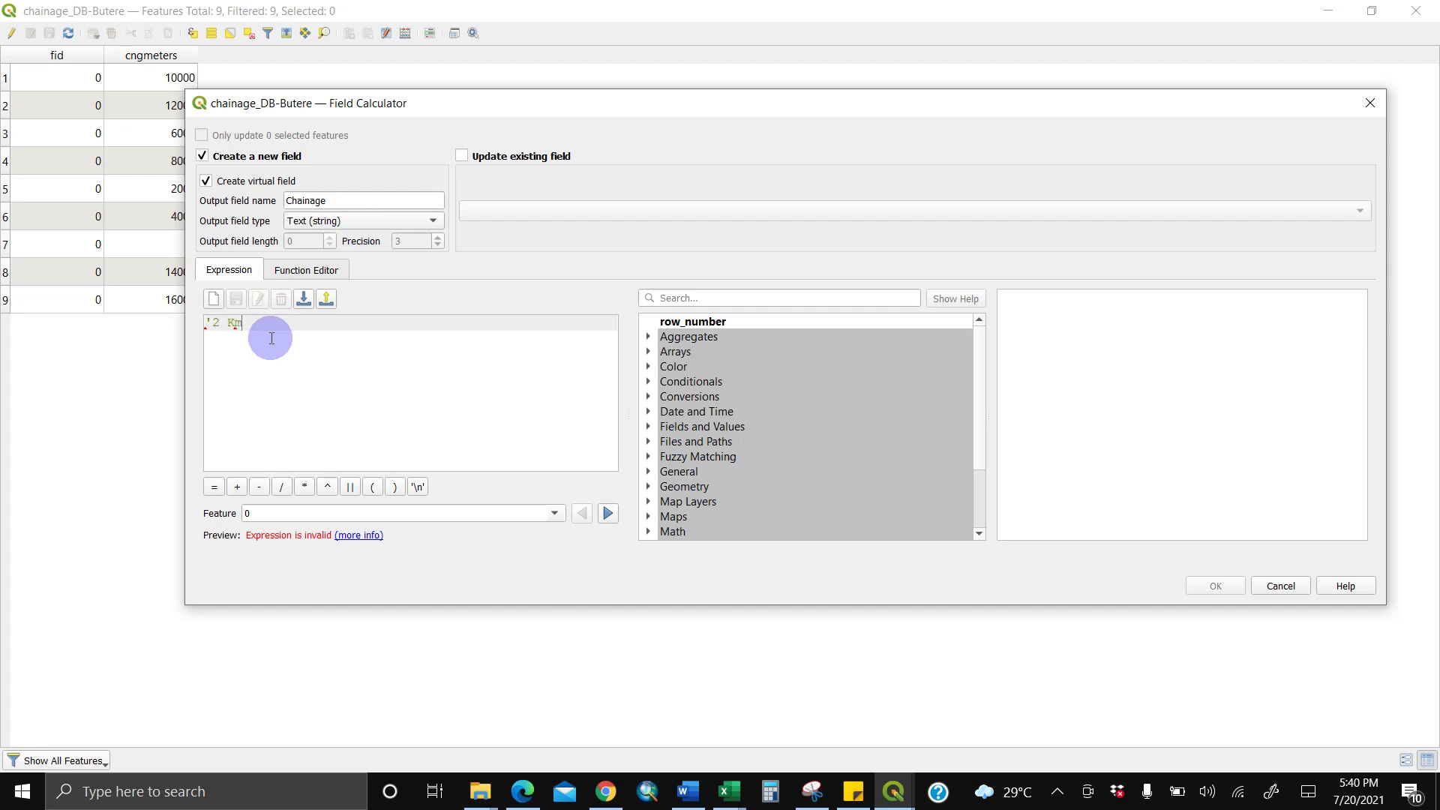
pyautogui.write("'")
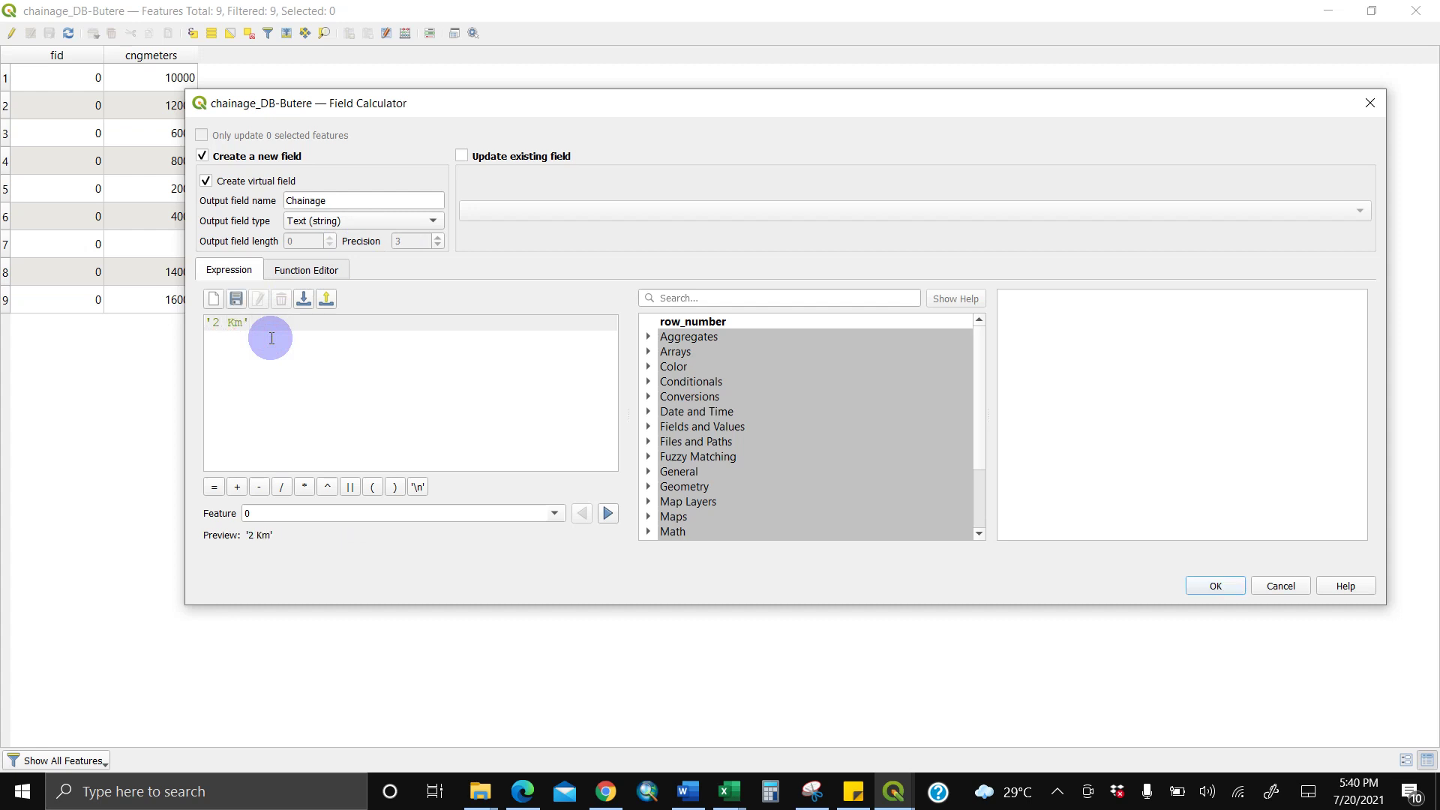
pyautogui.click(481, 158)
pyautogui.click(498, 212)
pyautogui.click(497, 212)
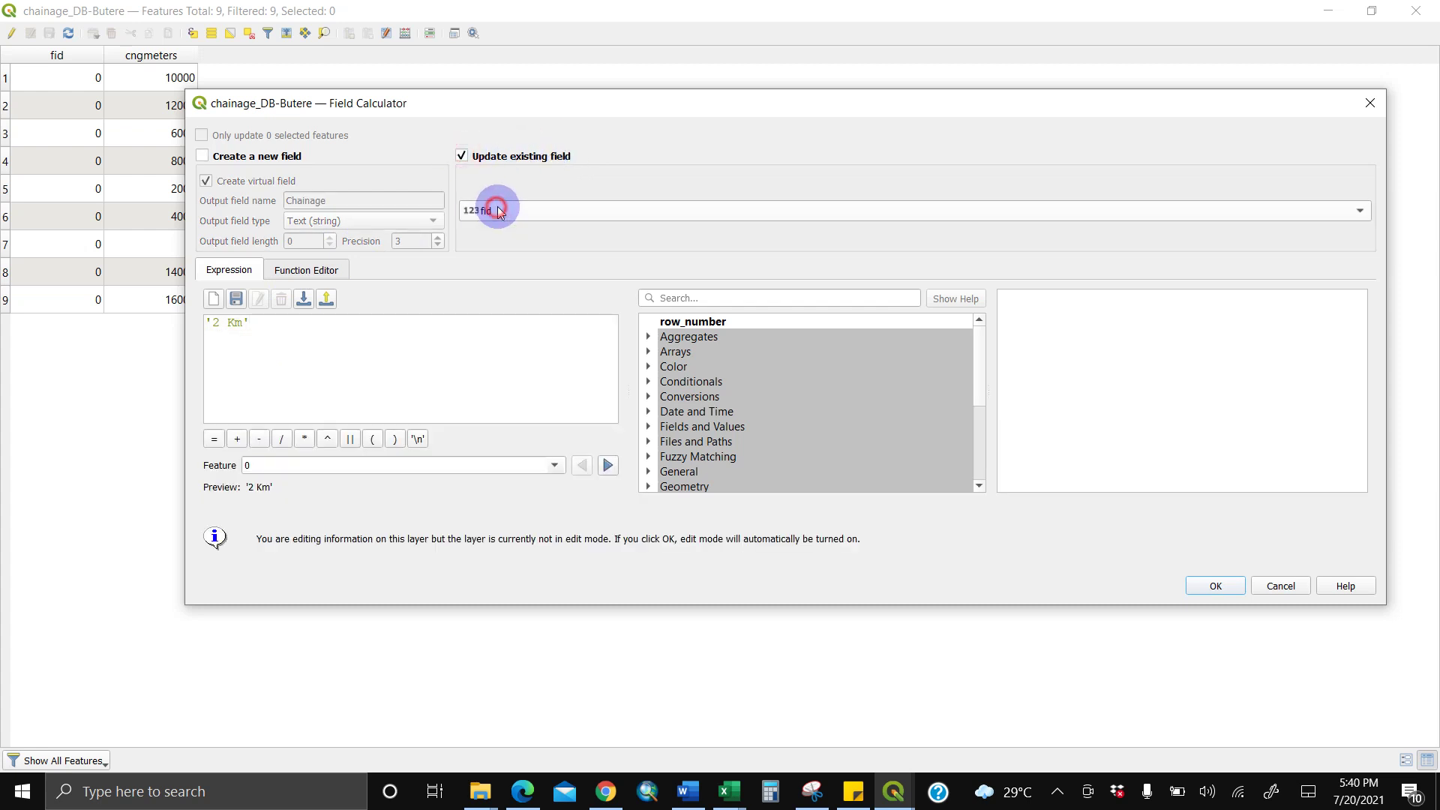
pyautogui.click(204, 156)
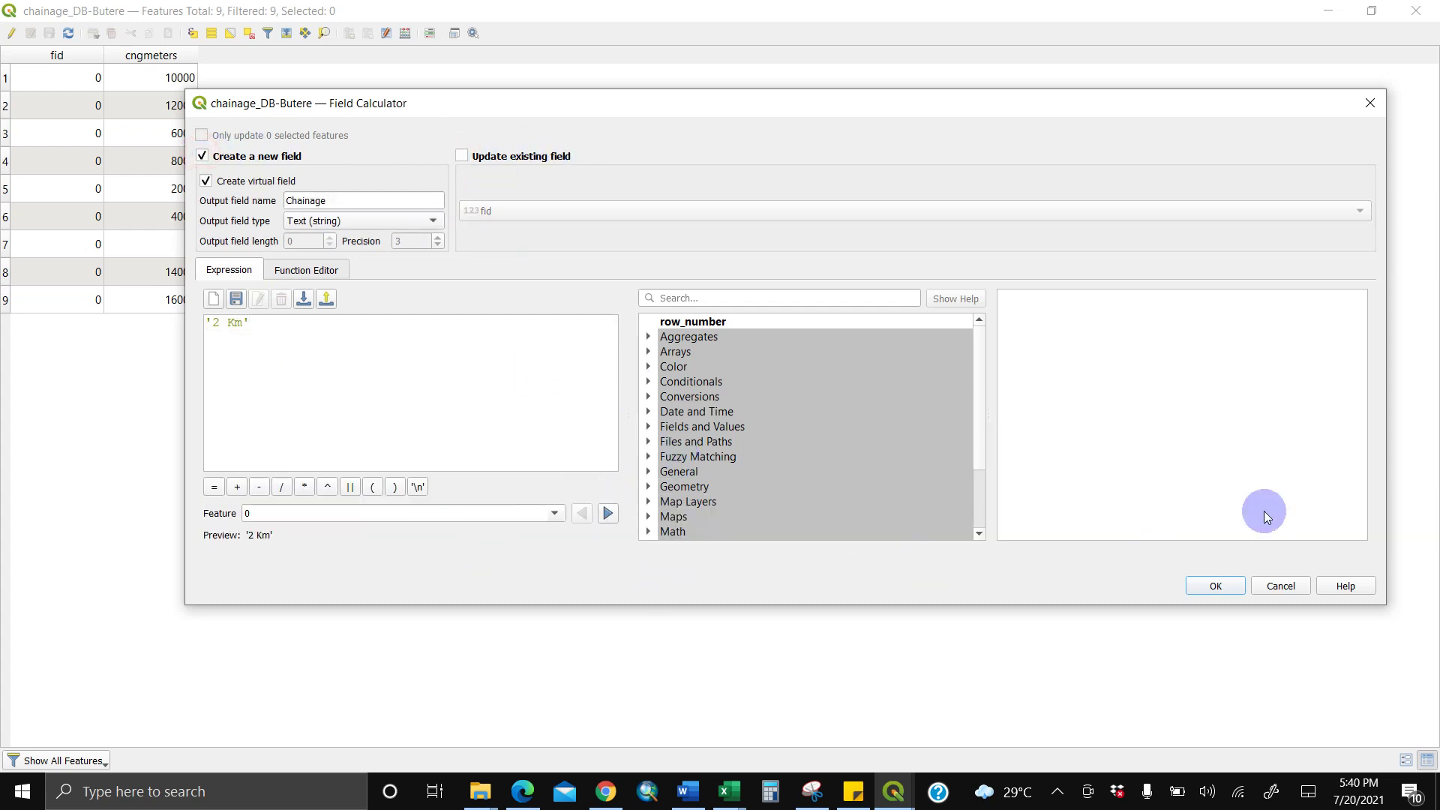
pyautogui.click(1216, 586)
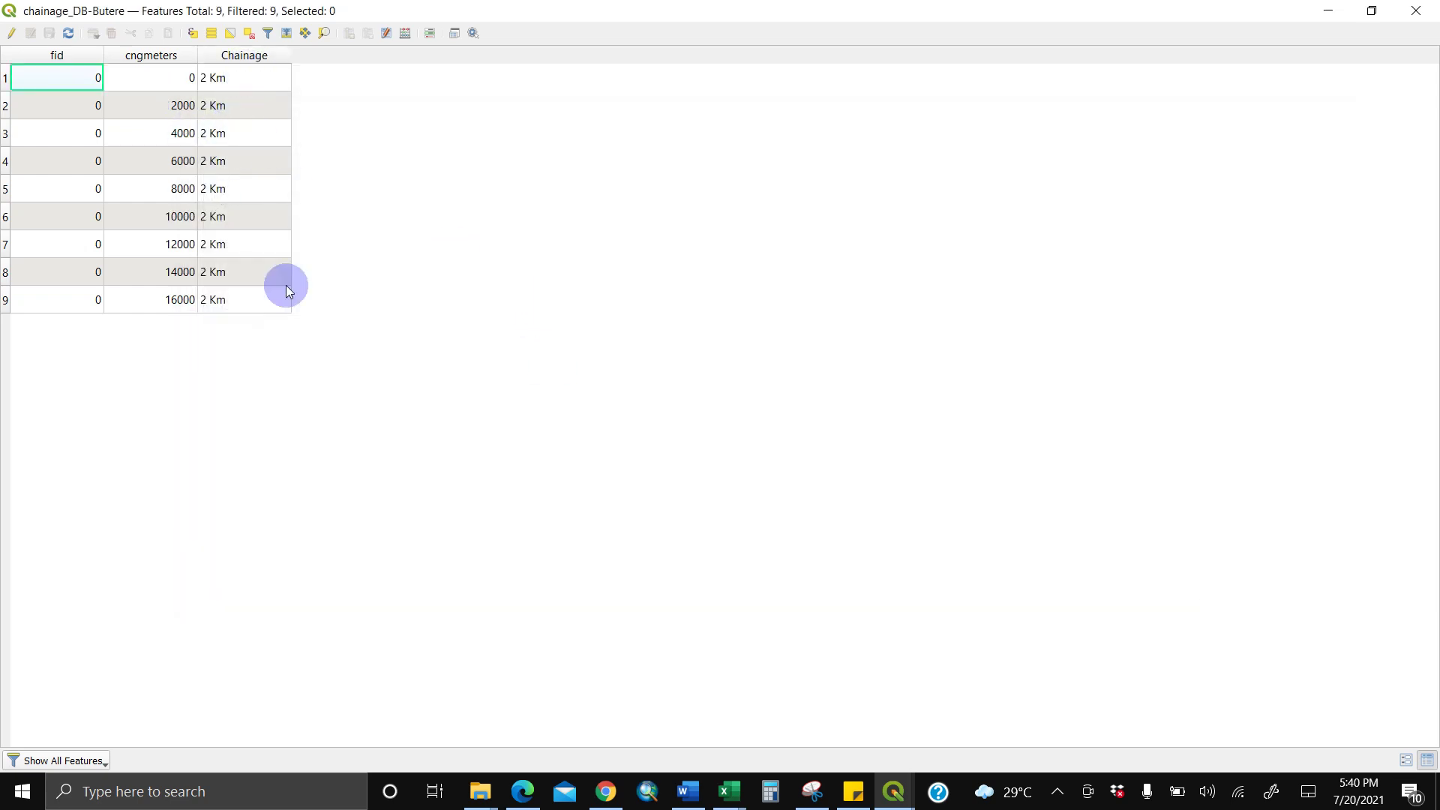
# - Close the attribute table and label the chainage points with Single Labels from Chainage
pyautogui.click(1415, 12)
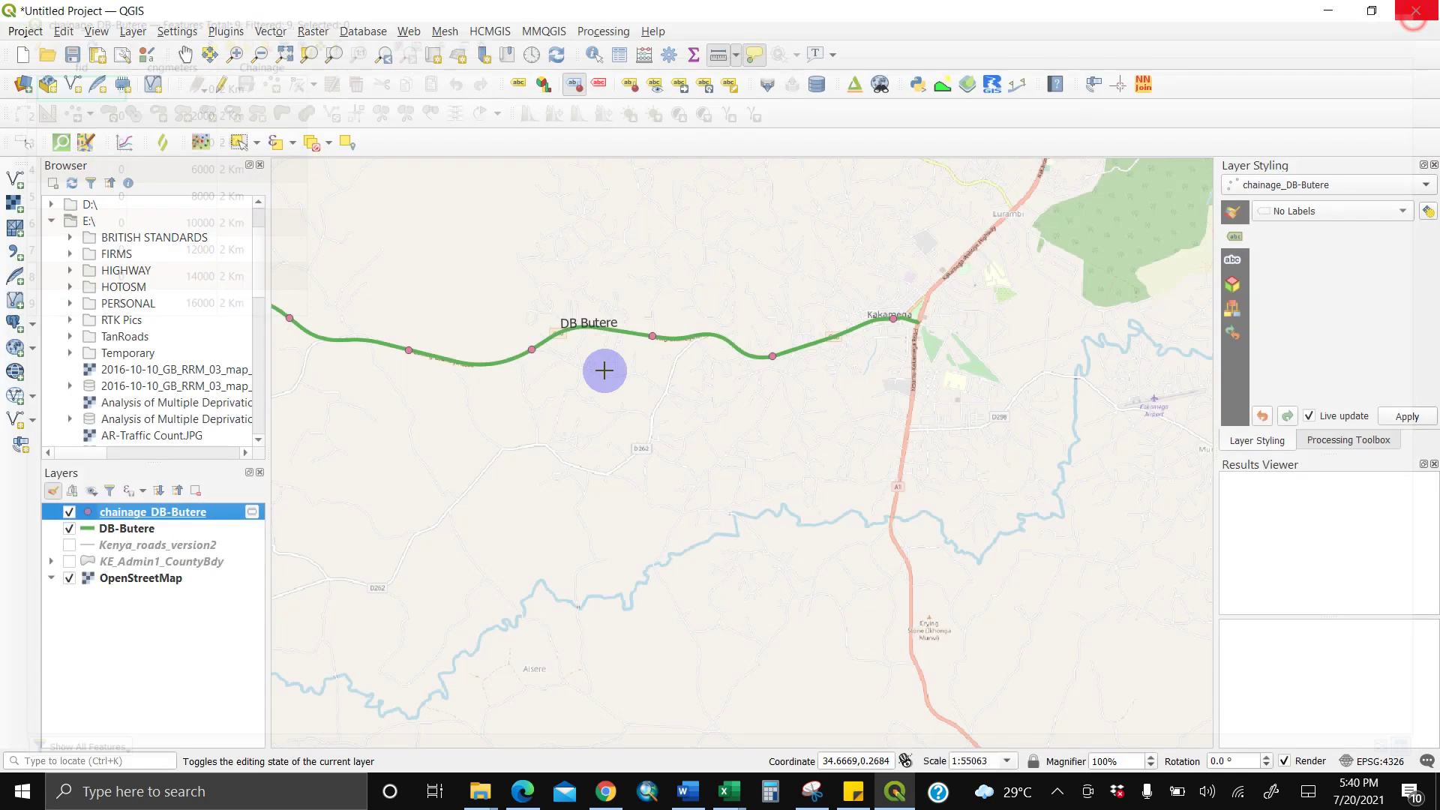
pyautogui.click(1308, 213)
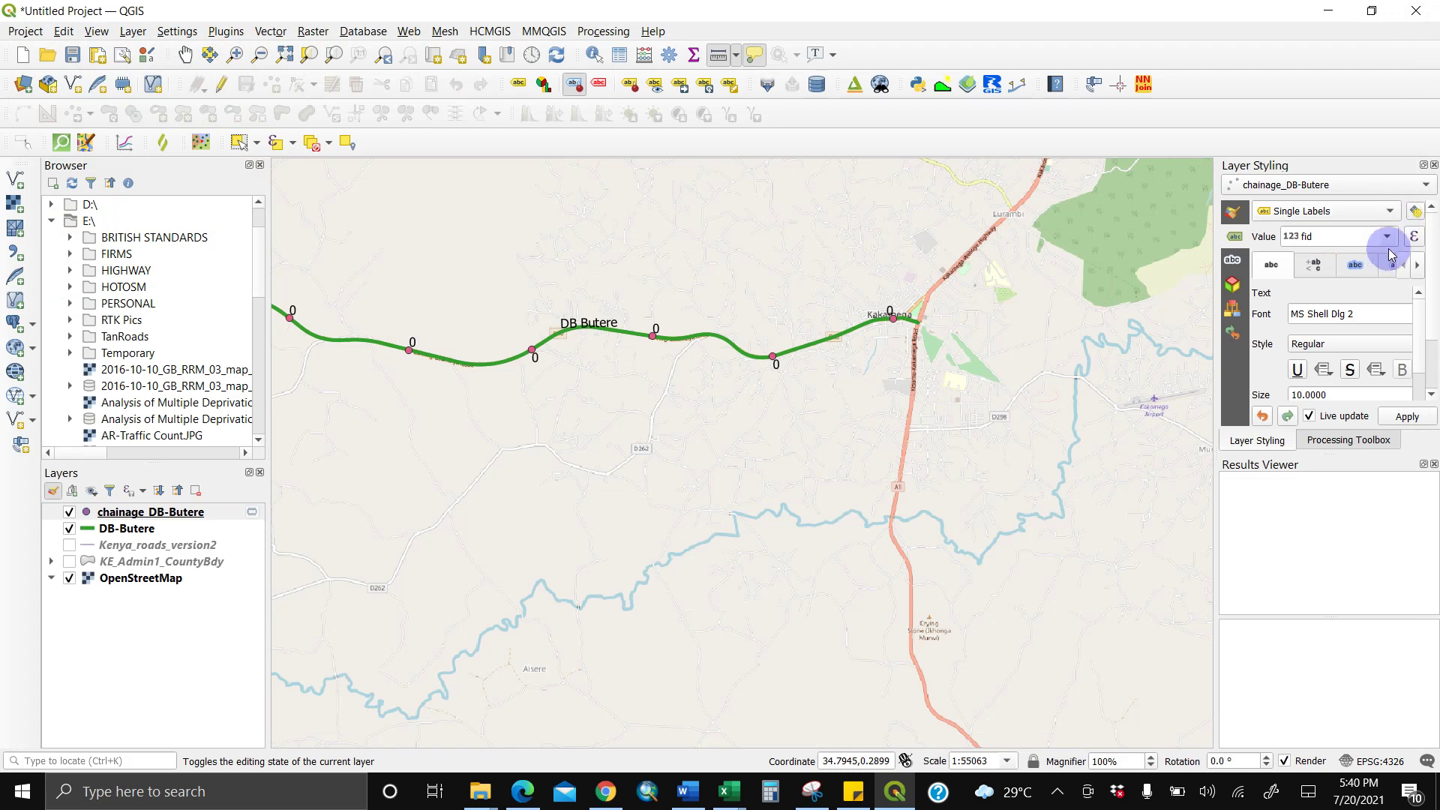
pyautogui.click(1392, 240)
pyautogui.click(1331, 299)
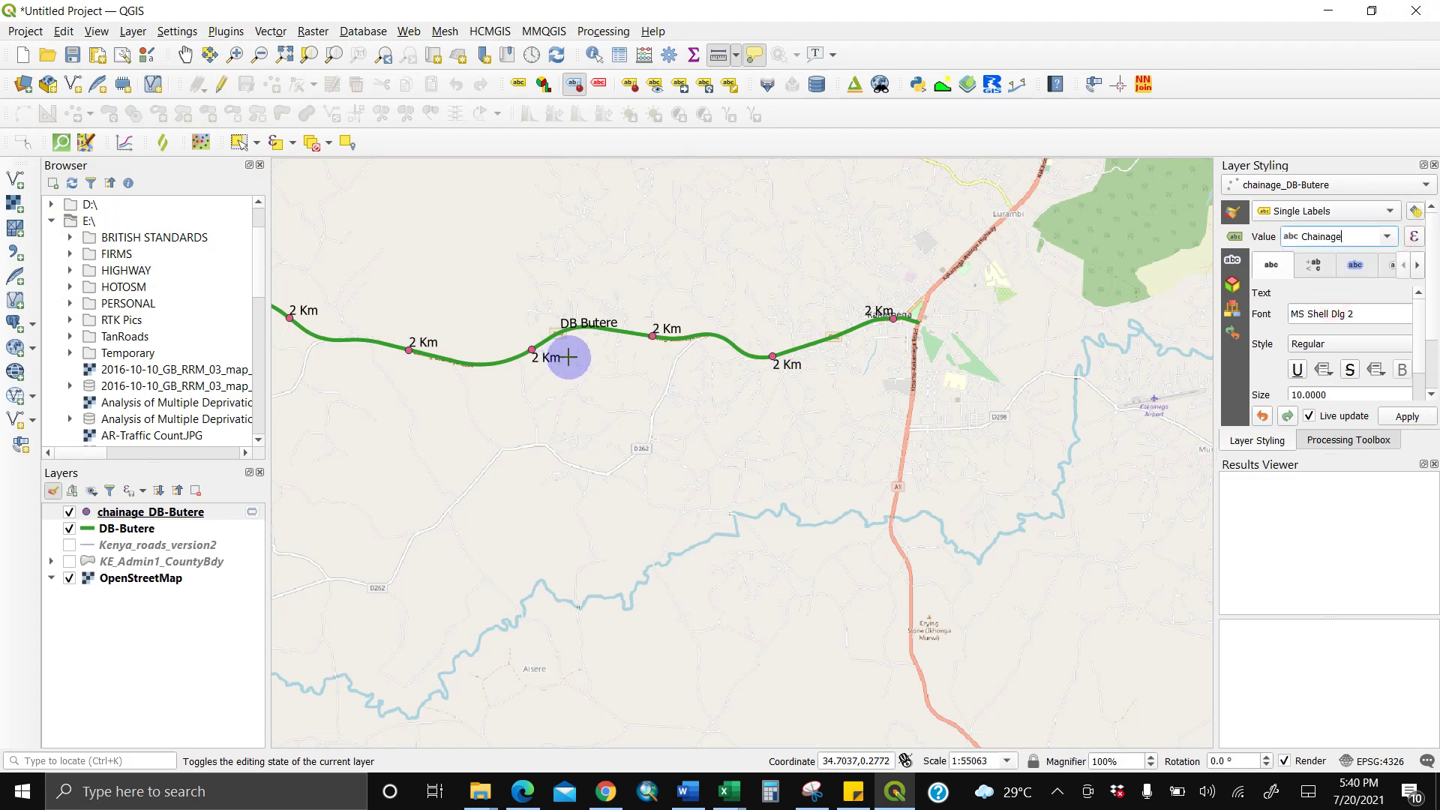
pyautogui.scroll(1, 637, 345)
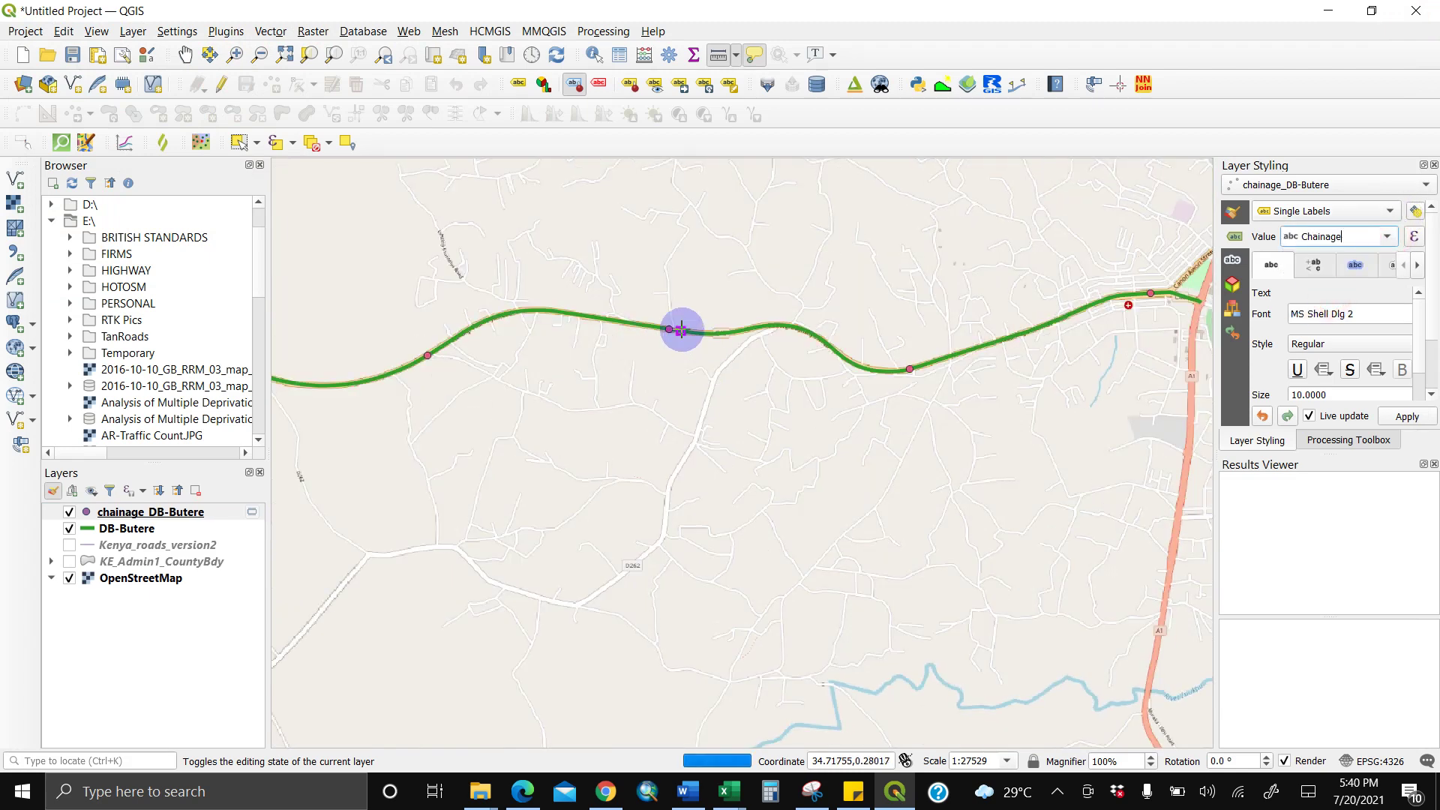
pyautogui.scroll(-1, 680, 328)
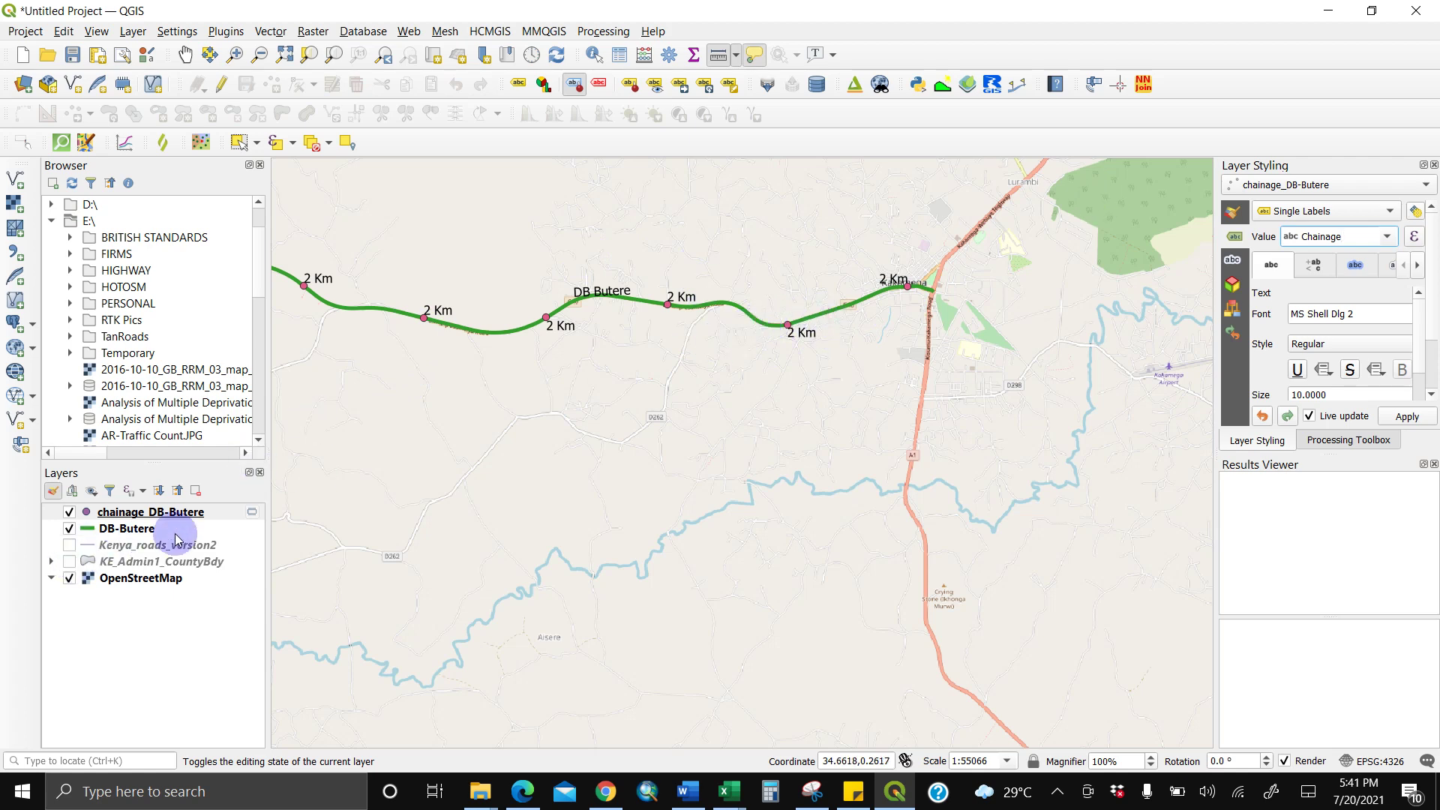
# - Make the chainage label text 12-point bold
pyautogui.click(1233, 260)
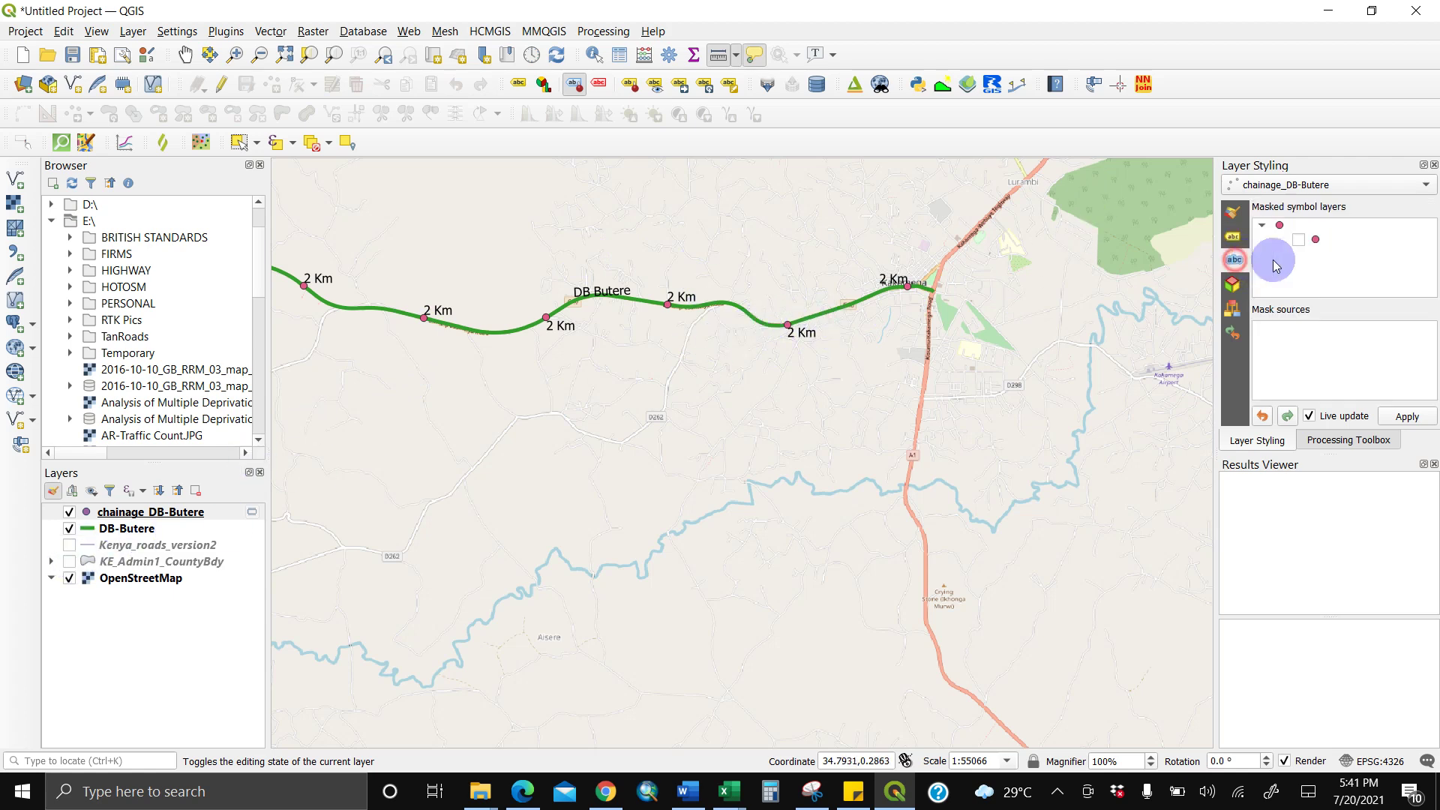
pyautogui.click(1234, 236)
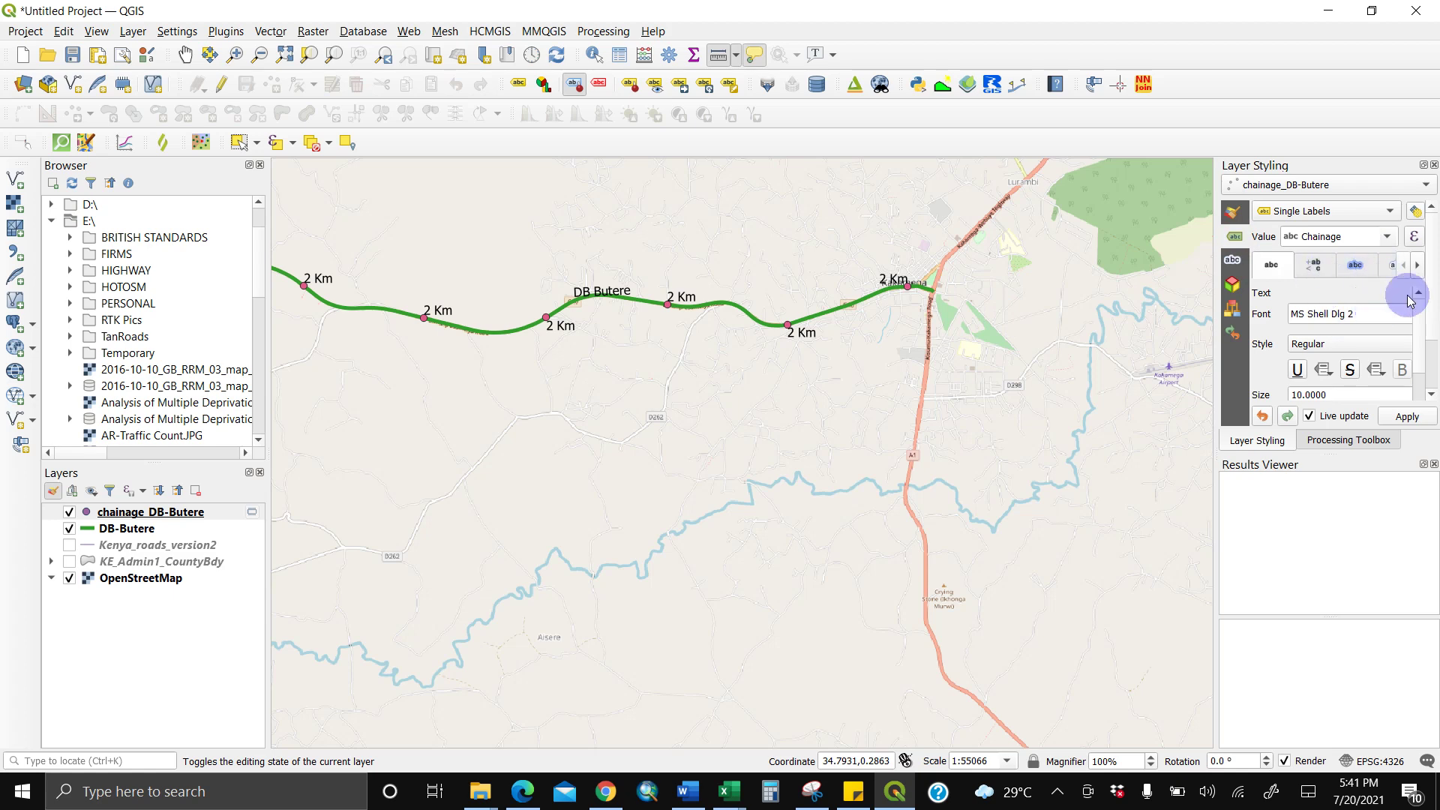
pyautogui.scroll(-1, 1340, 325)
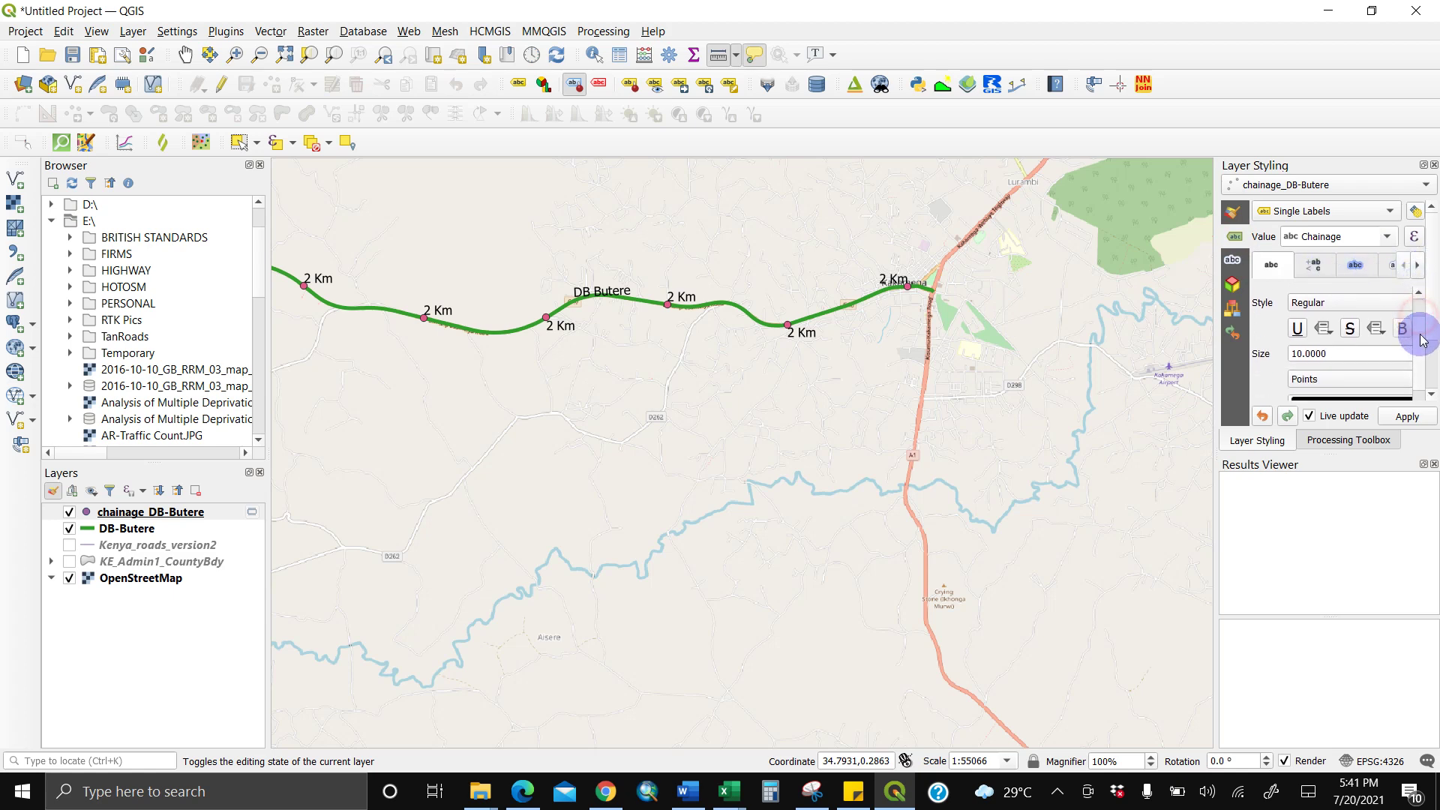
pyautogui.click(1343, 353)
pyautogui.write('2')
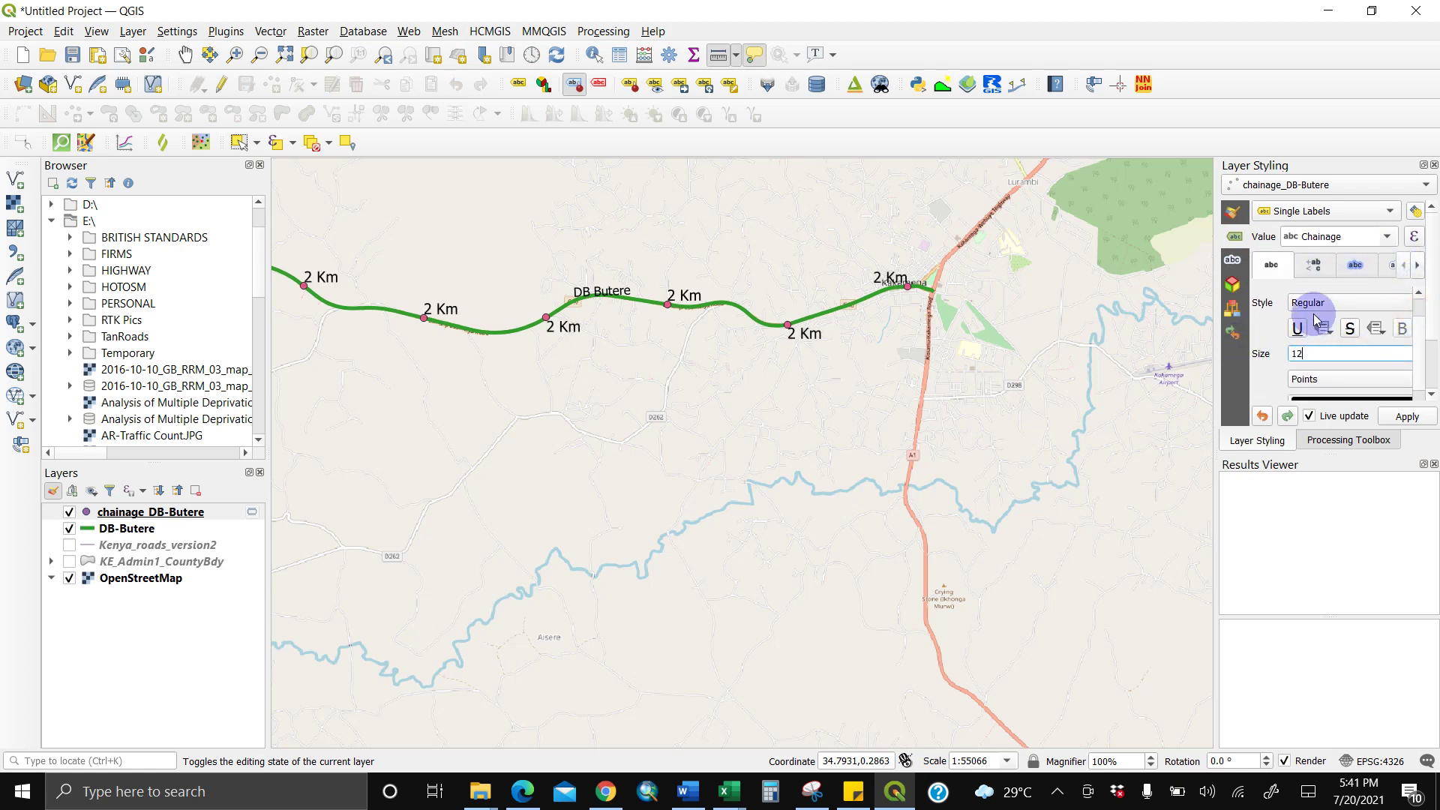
pyautogui.click(1311, 302)
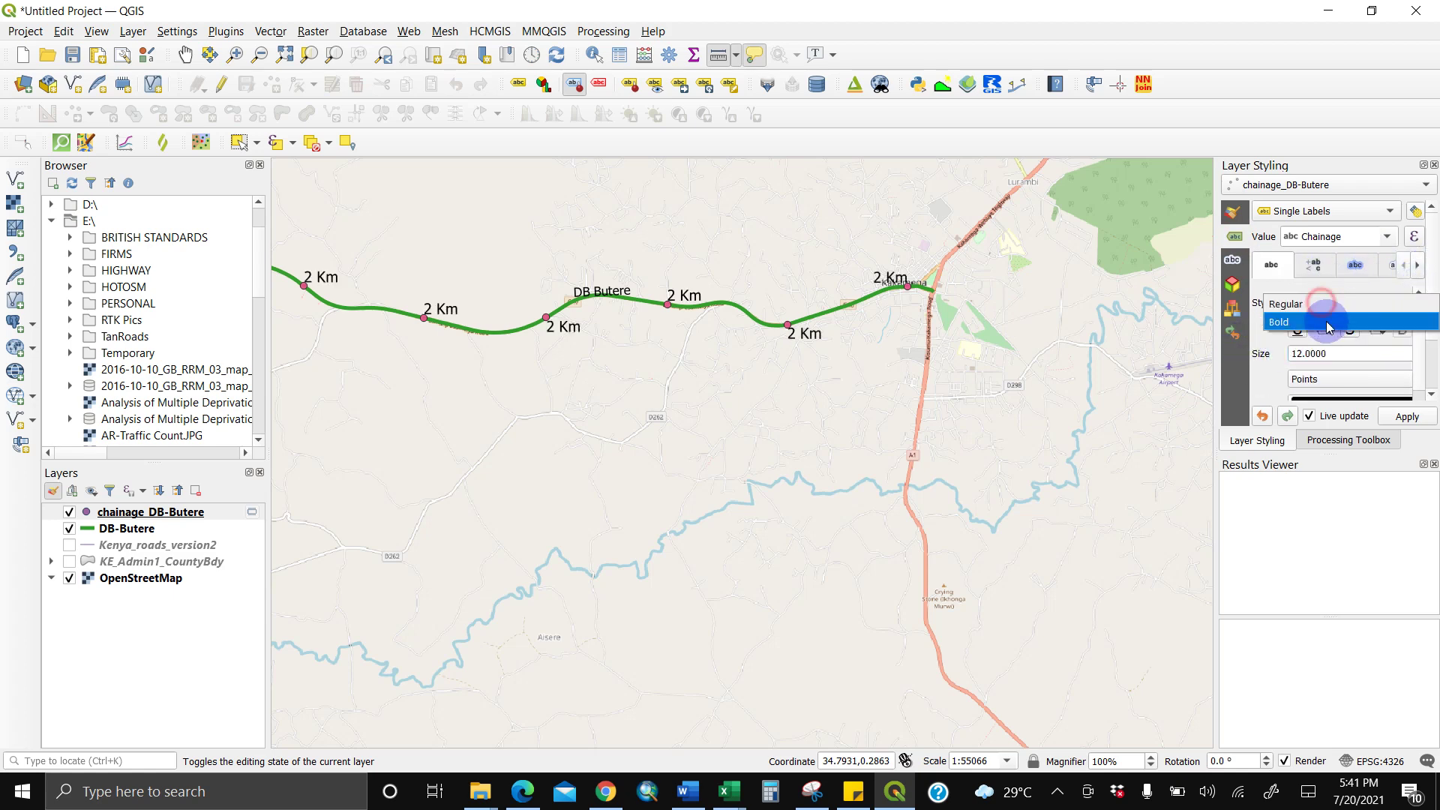
pyautogui.click(684, 791)
pyautogui.click(684, 791)
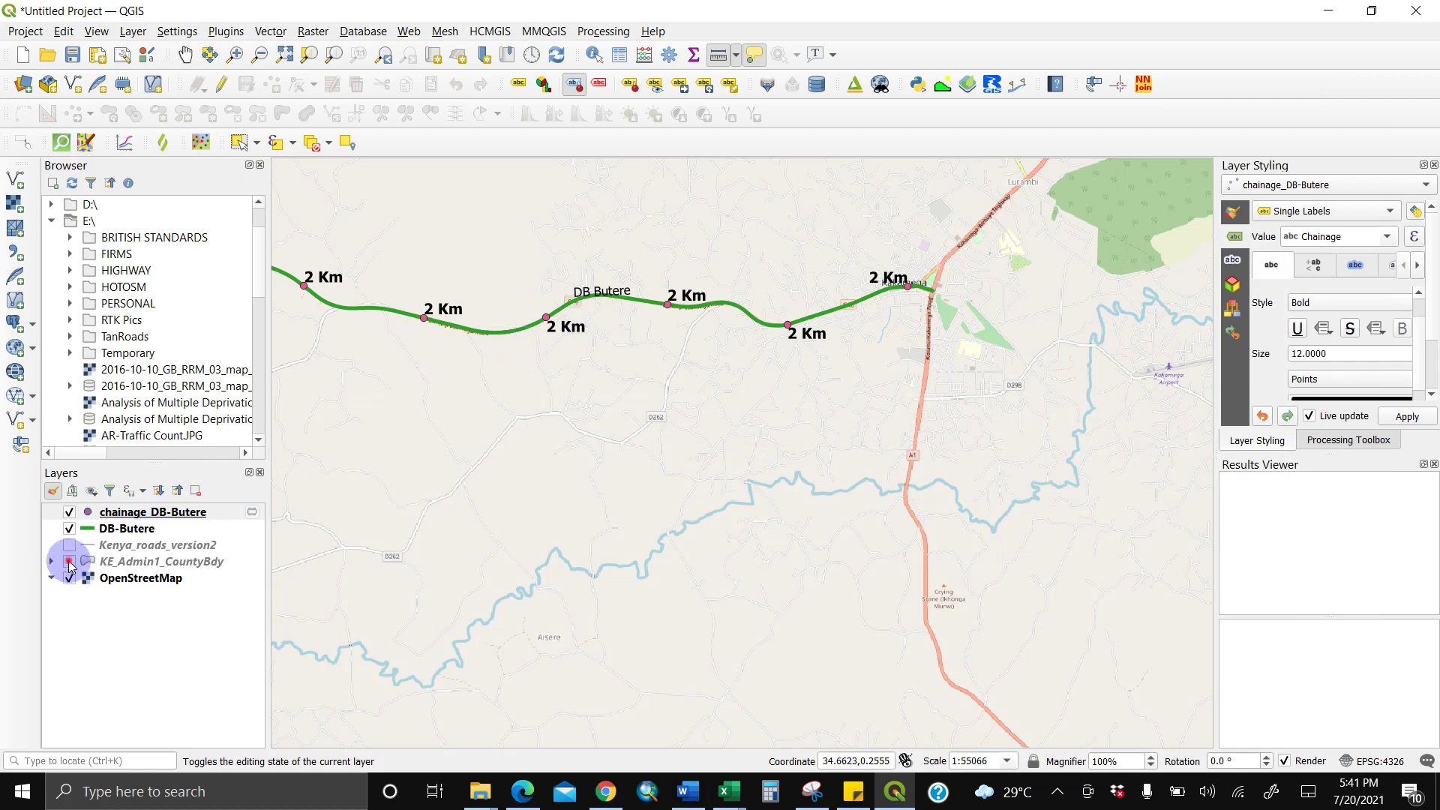
# - Turn KE_Admin1_CountyBdy back on to show Kakamega, Vihiga, Siaya and Nandi counties
pyautogui.click(69, 561)
pyautogui.scroll(-1, 663, 349)
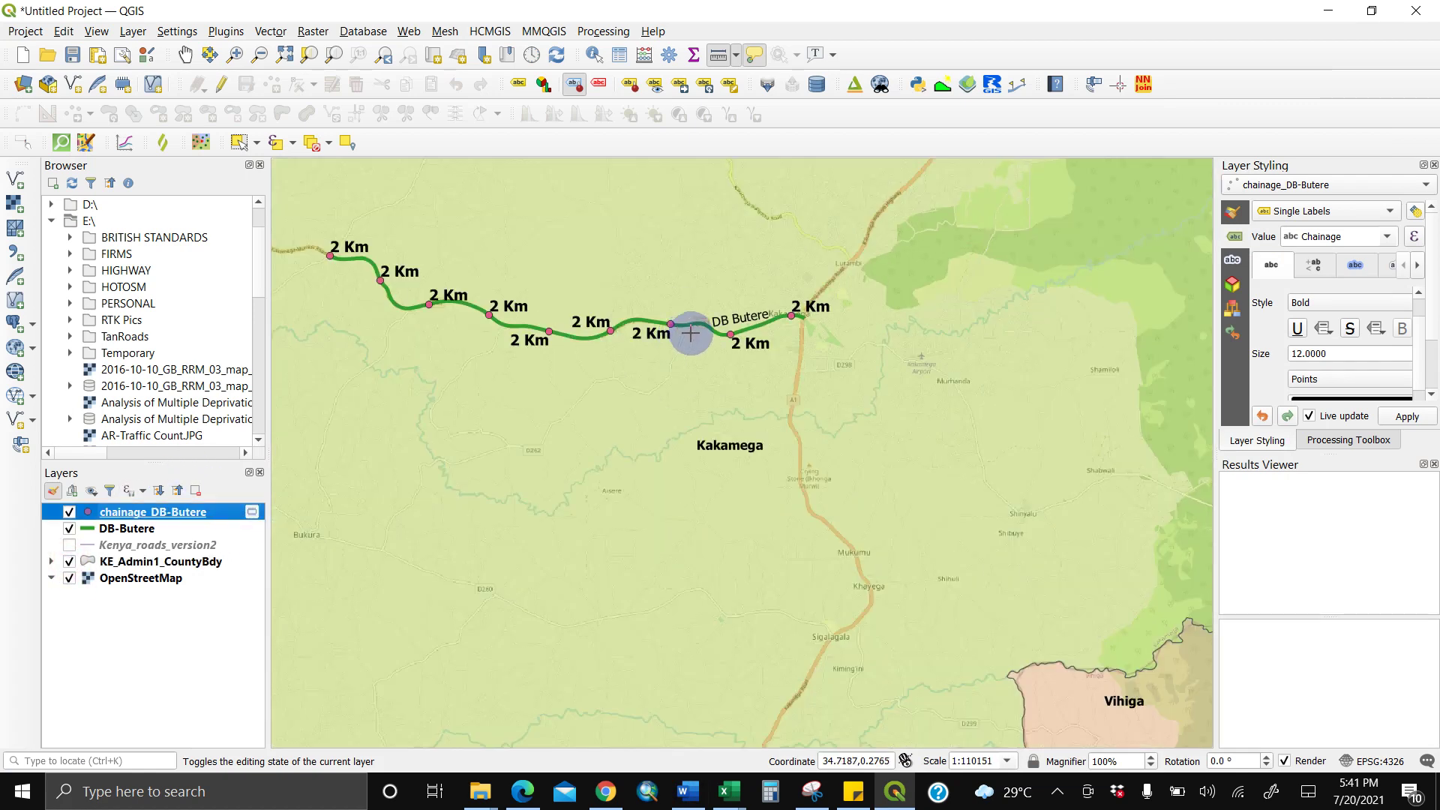
pyautogui.scroll(-1, 761, 304)
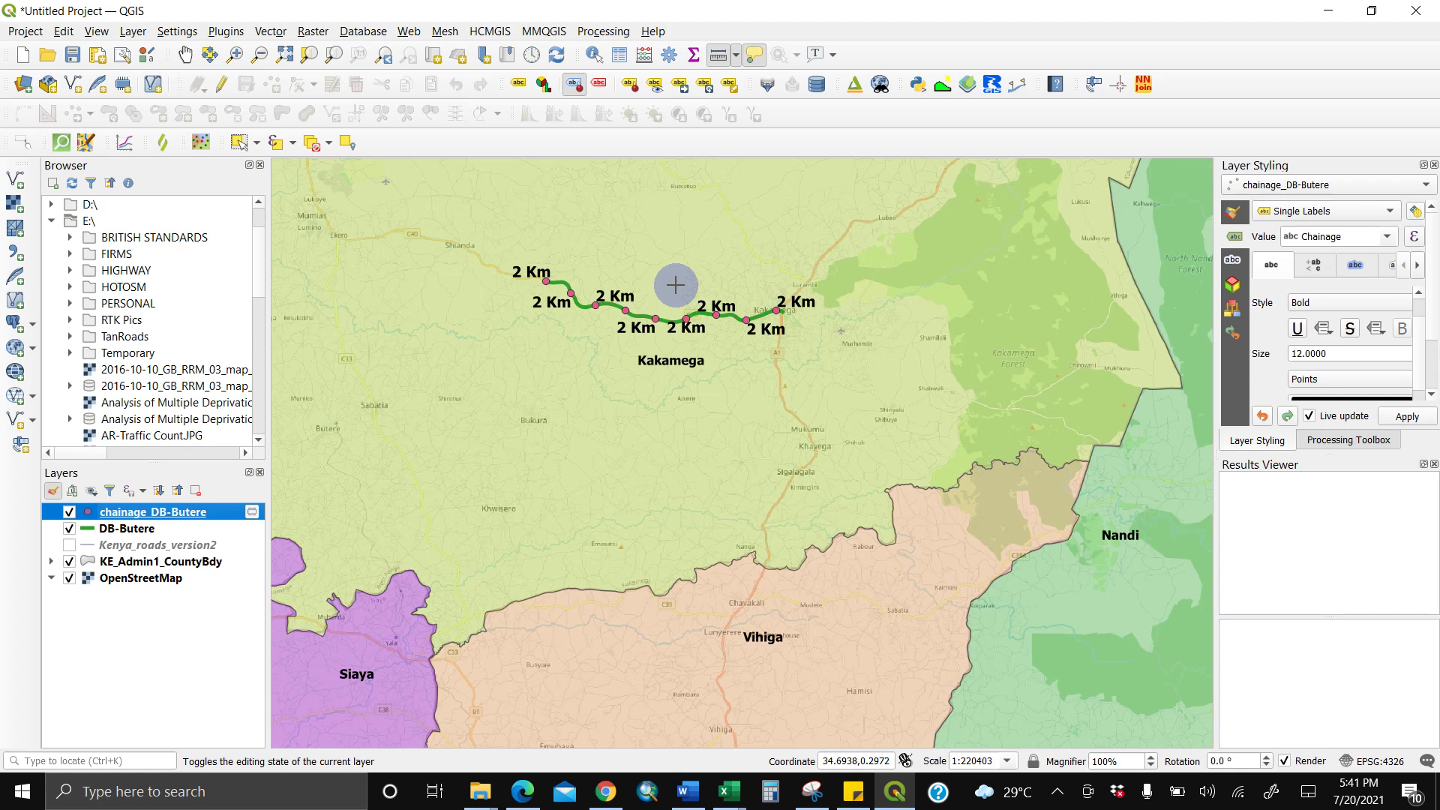